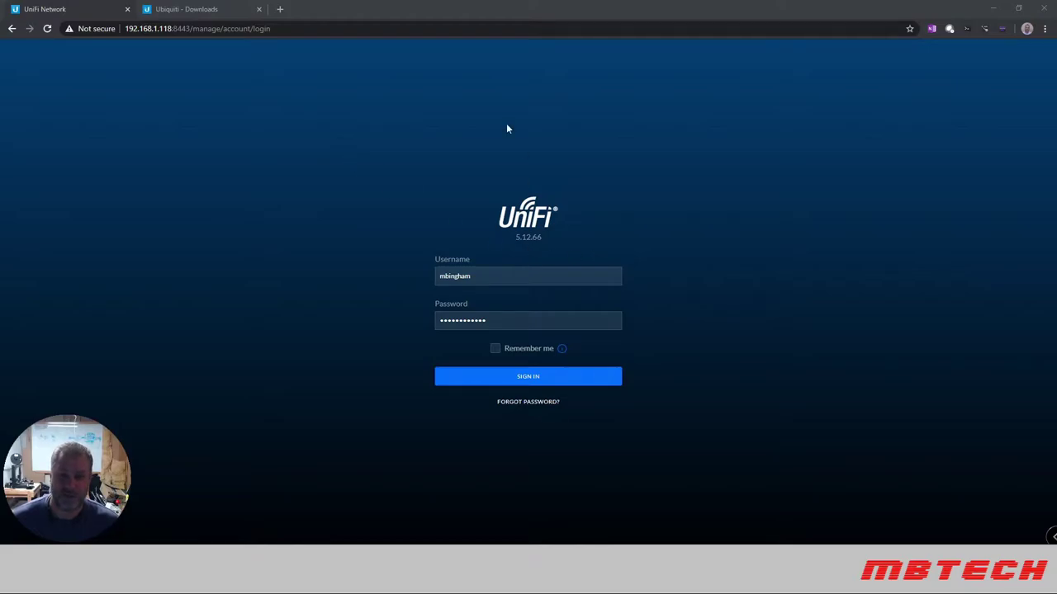
Sign in to the 5.12.66 UniFi controller with the account credentials.
left_click(539, 378)
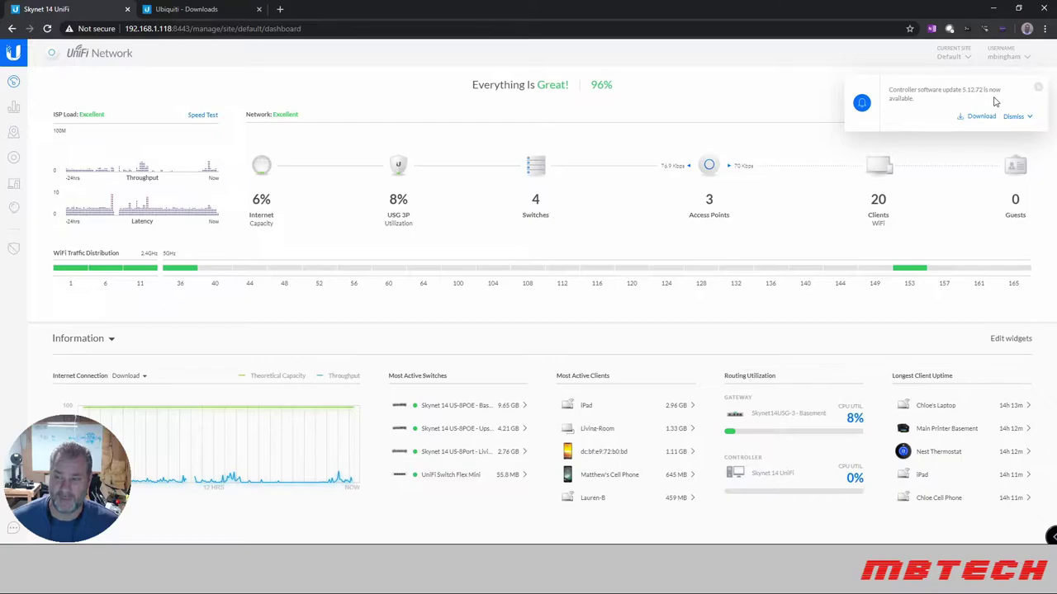
Dismiss the 5.12.72 update notice and show the Devices list of all eight devices.
left_click(1037, 87)
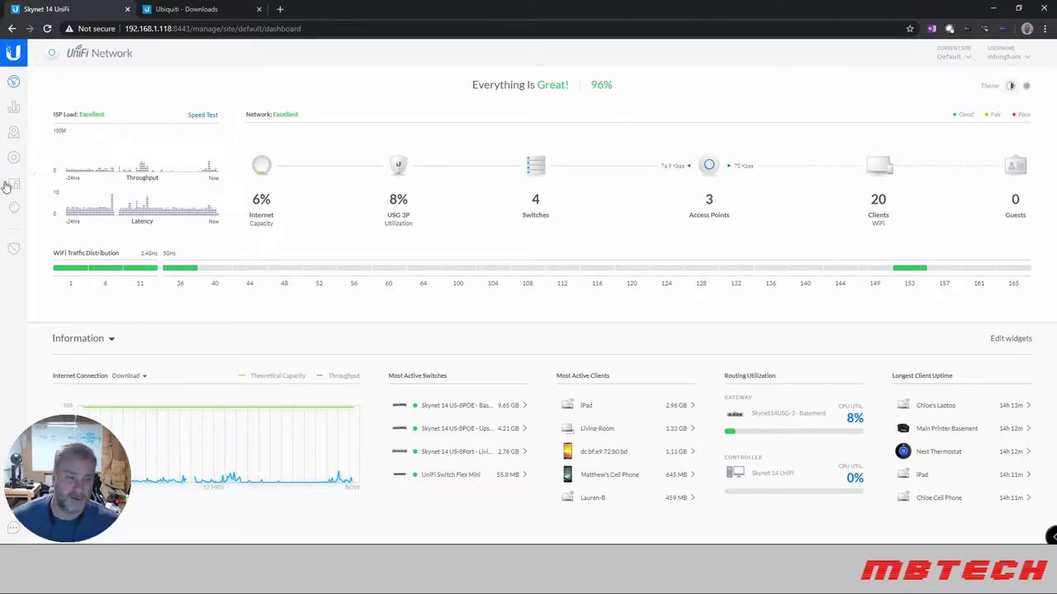
left_click(15, 158)
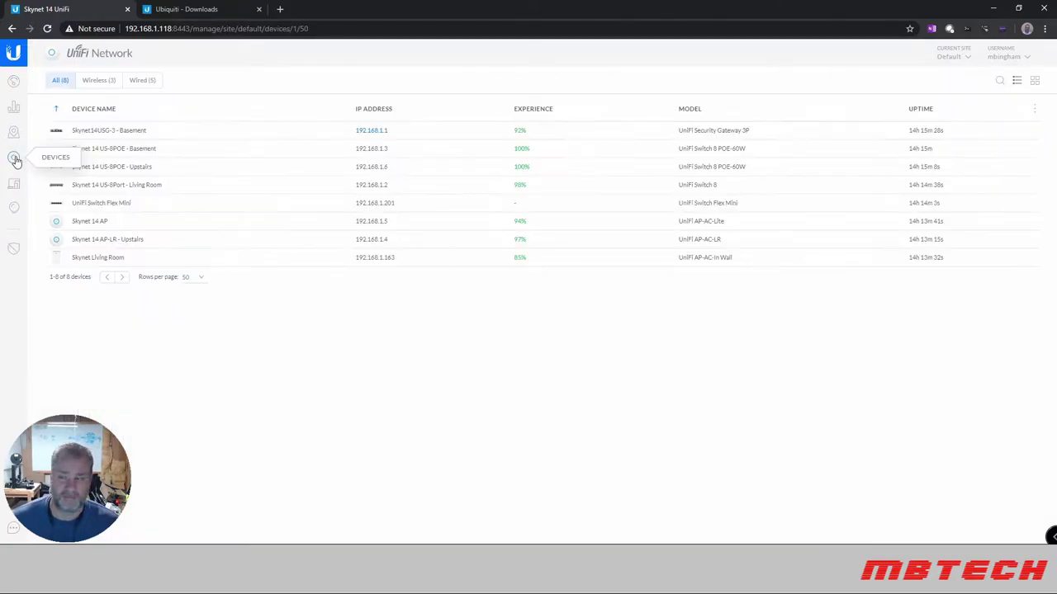
mouse_move(1001, 132)
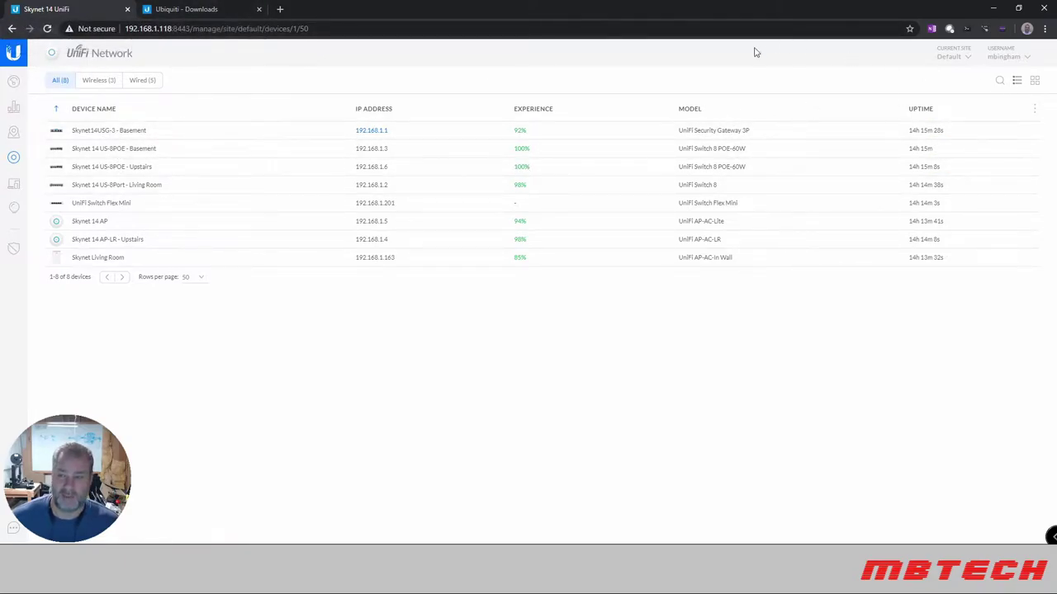
Accept the licence and copy the download URL for the Debian/Ubuntu UniFi Controller 5.12.72 package.
left_click(196, 12)
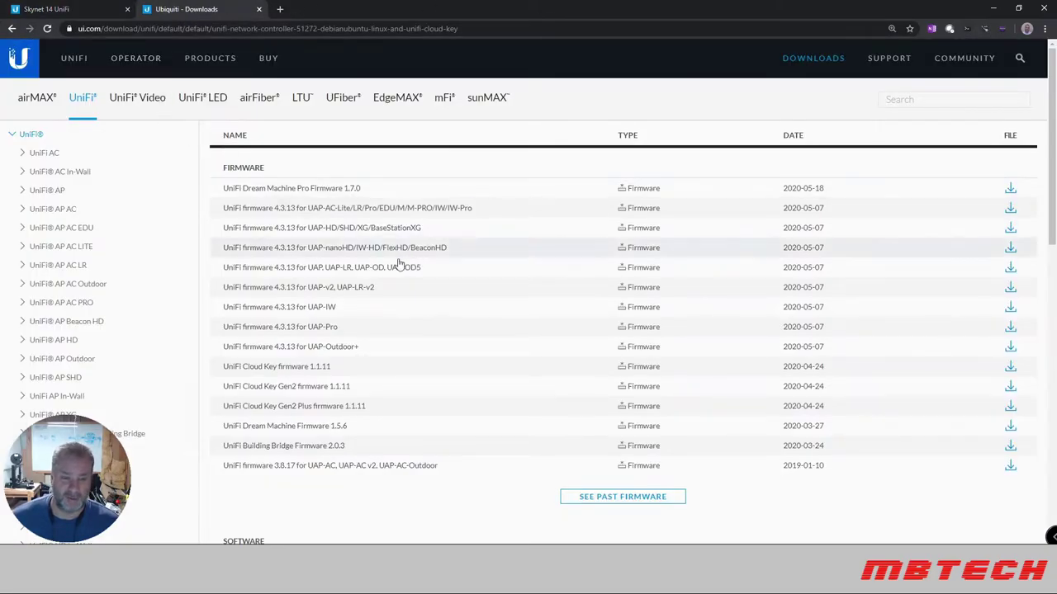
scroll(394, 264, "down", 4)
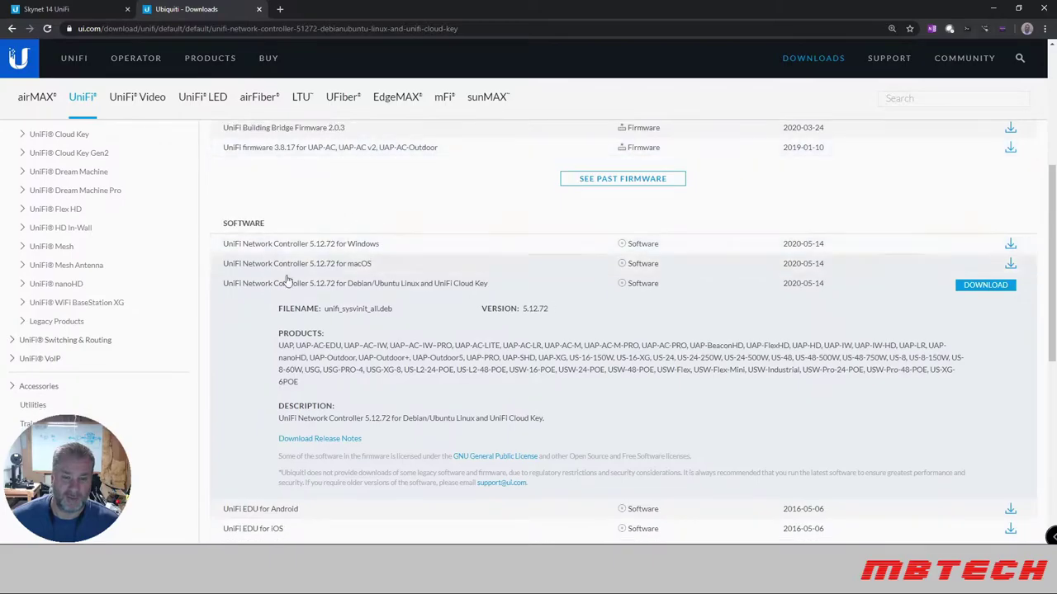
scroll(422, 271, "down", 1)
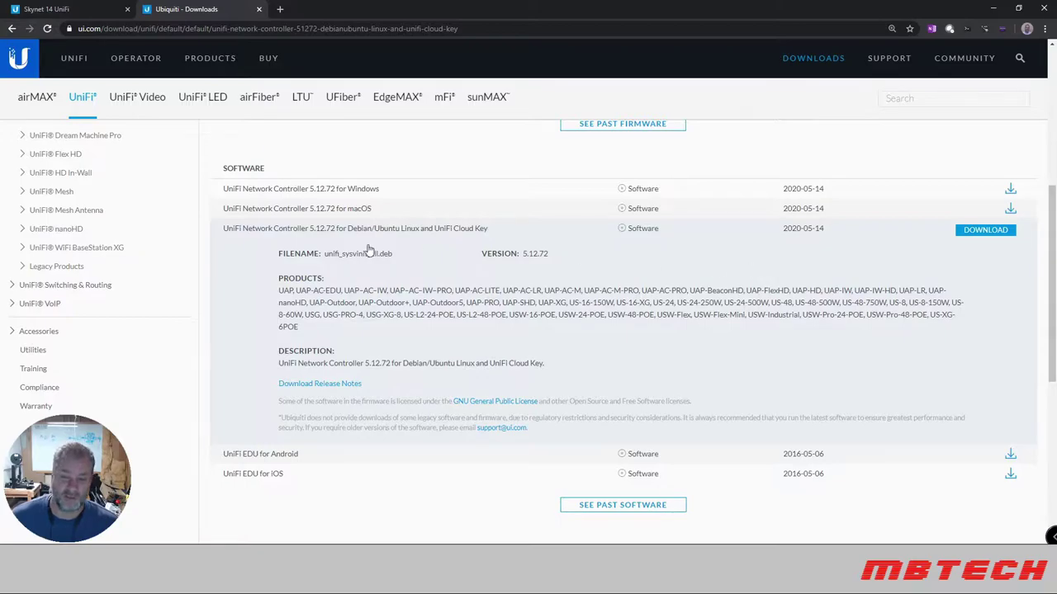
left_click(983, 235)
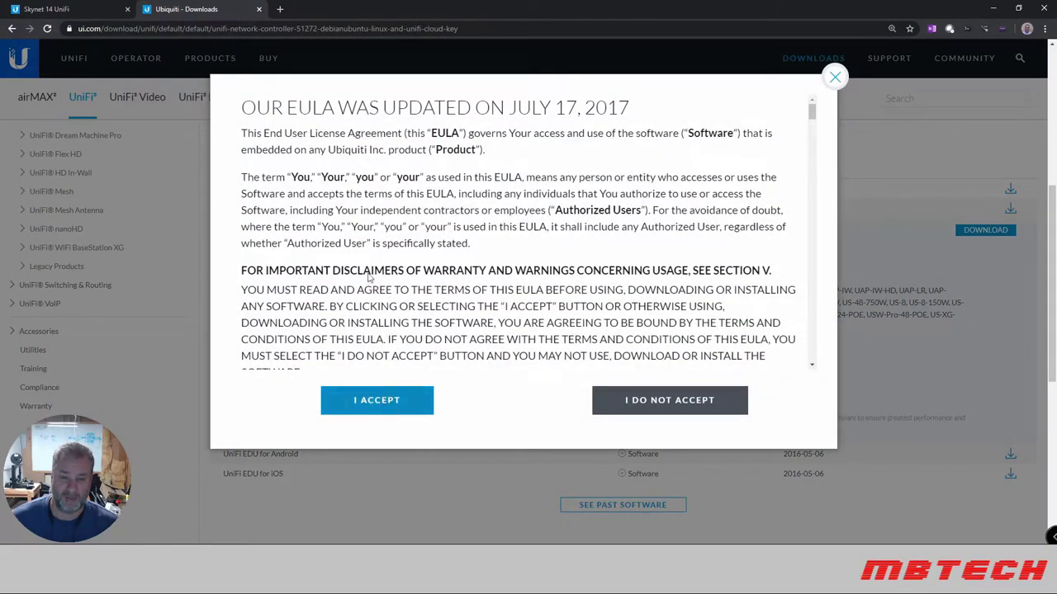
left_click(369, 405)
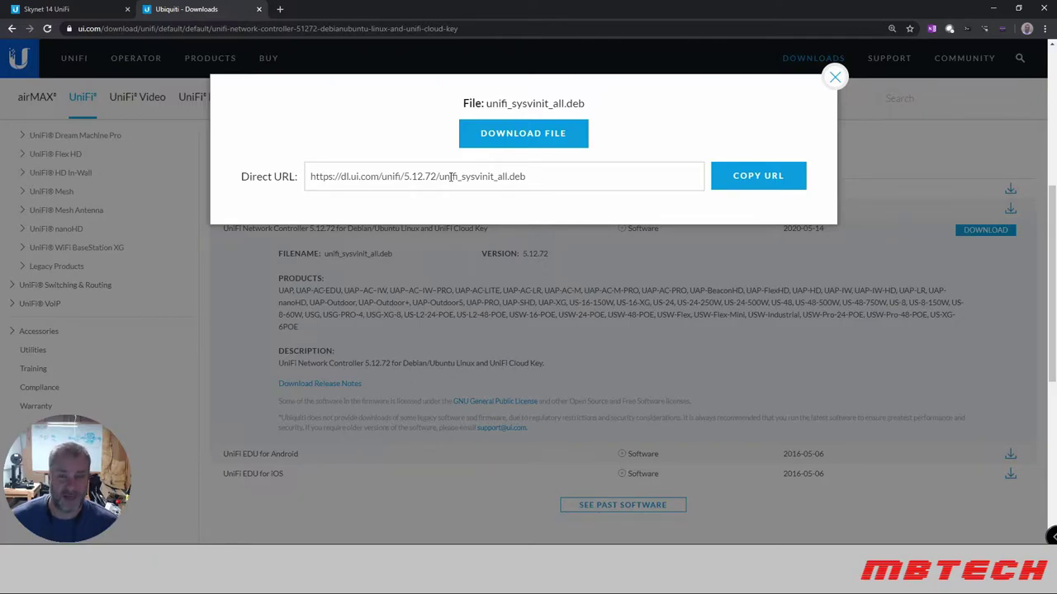
left_click(745, 180)
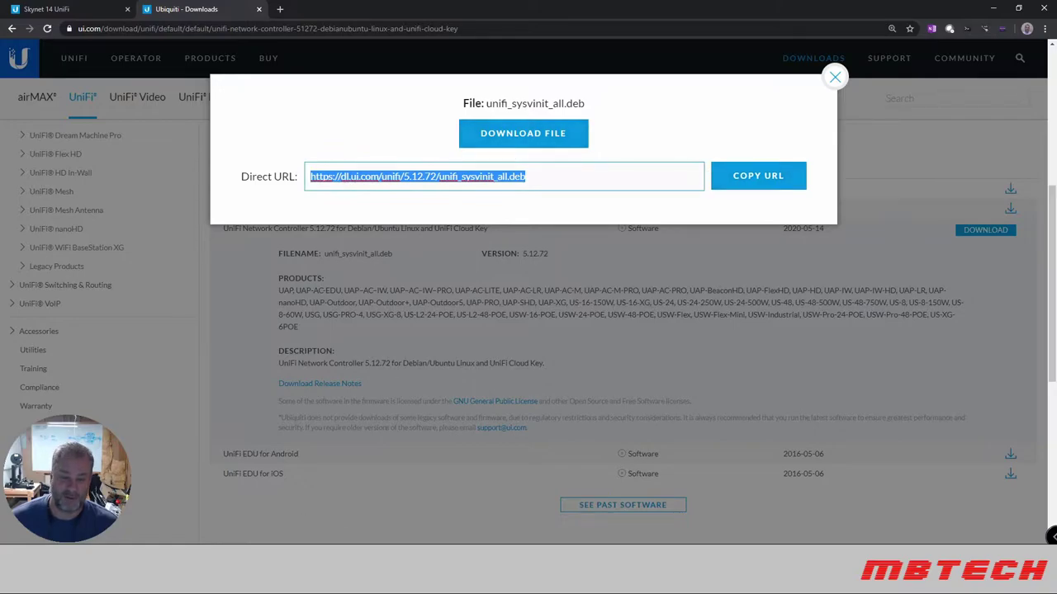
On the Raspberry Pi, download the package with wget using the copied URL.
key("alt+Tab")
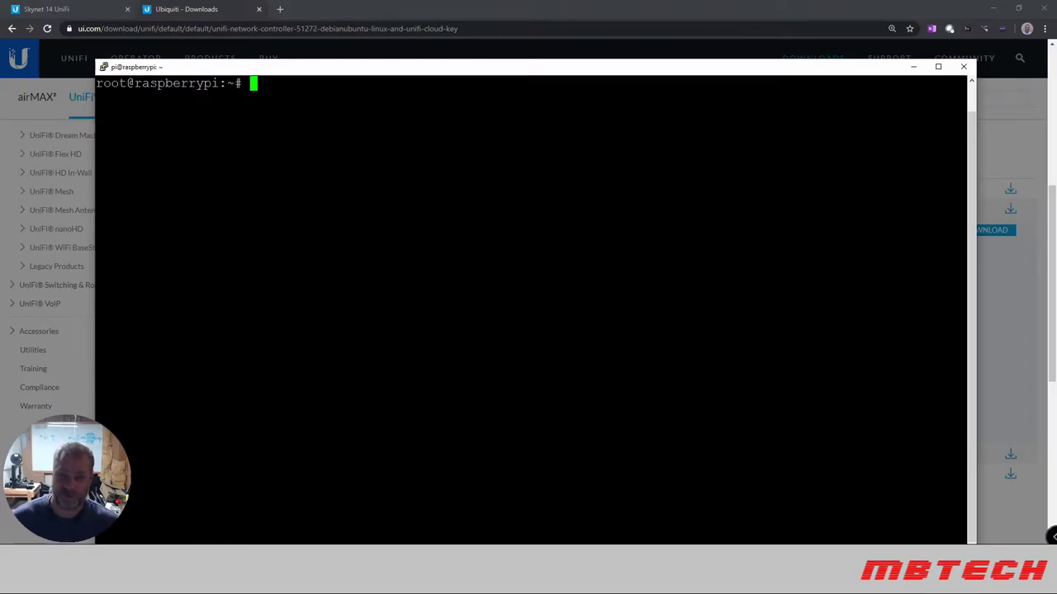
type("wget")
key("shift+Insert")
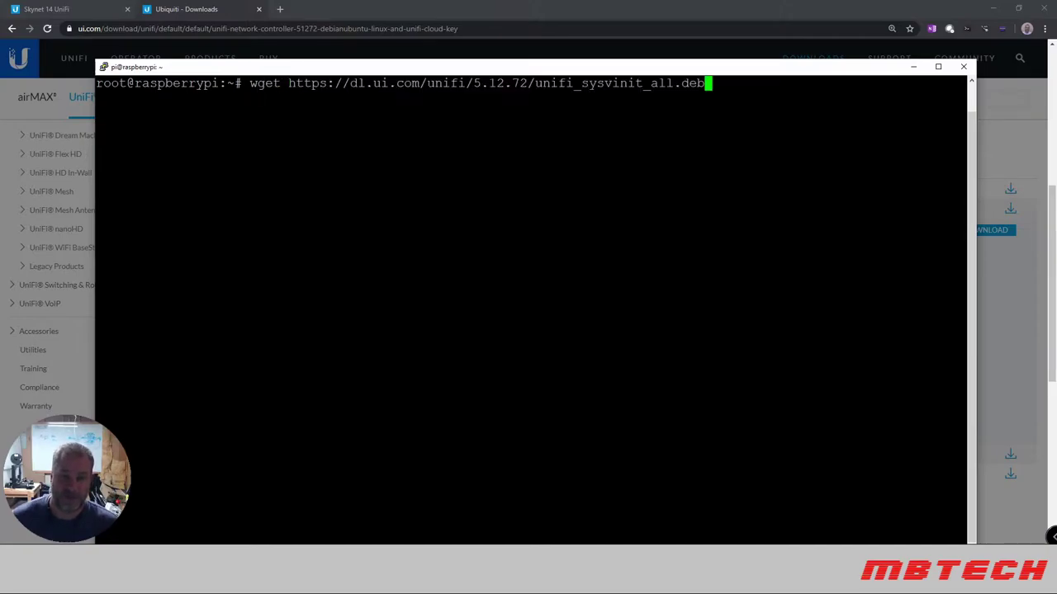
key("Return")
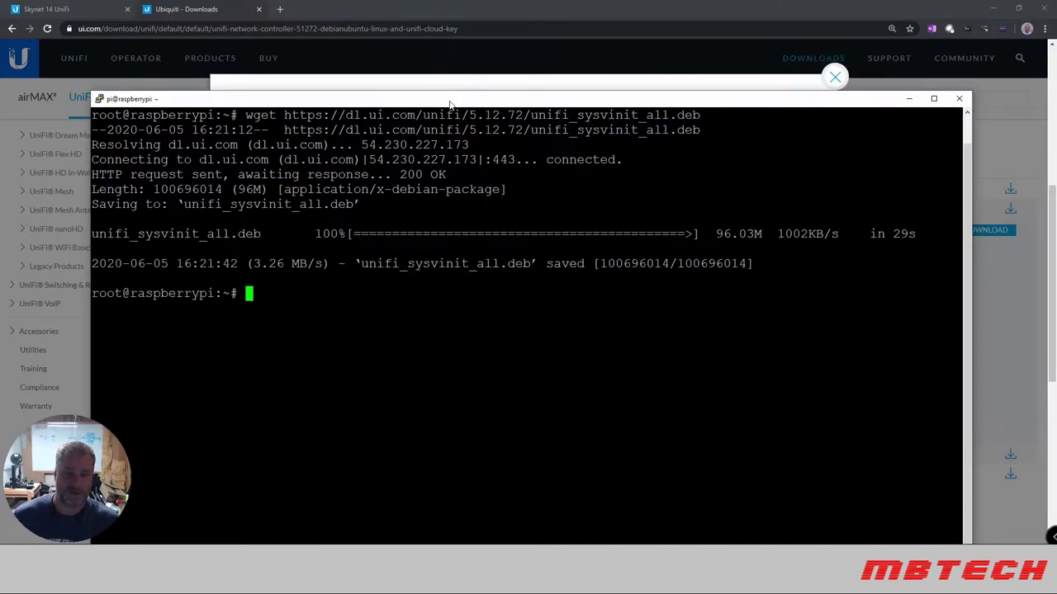
List the home folder and select the downloaded unifi_sysvinit_all.deb file name.
type("ls")
key("Return")
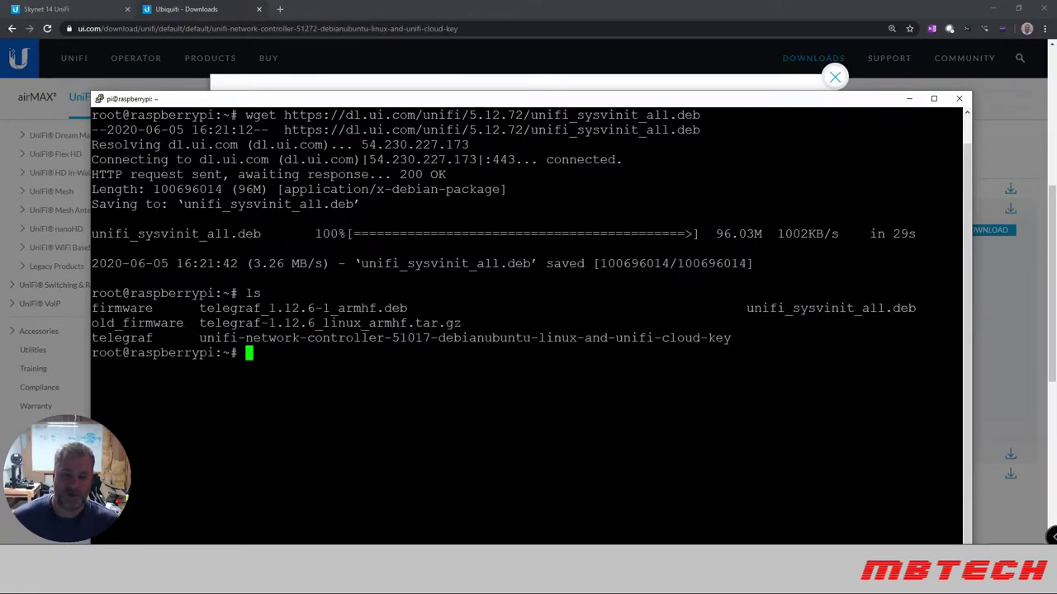
left_click_drag(746, 308, 915, 308)
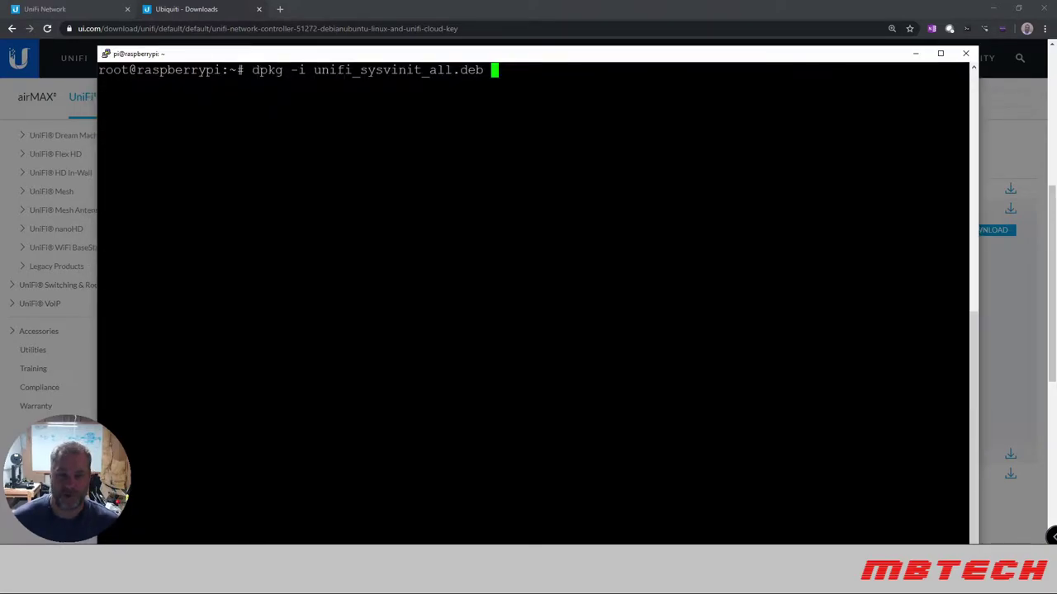
Run dpkg -i unifi_sysvinit_all.deb and answer Yes to having a backup.
key("Return")
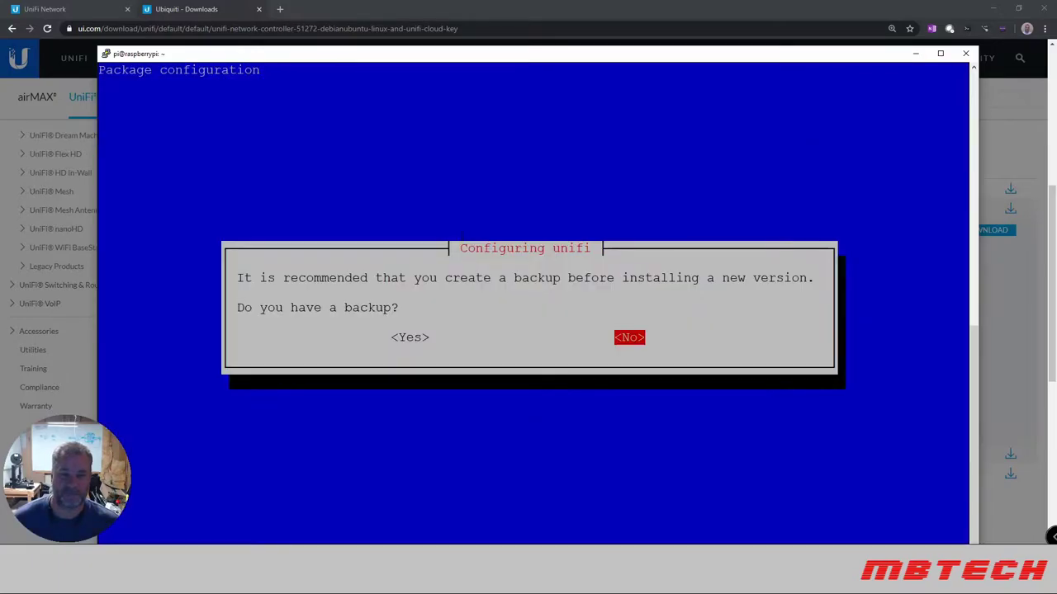
key("Left")
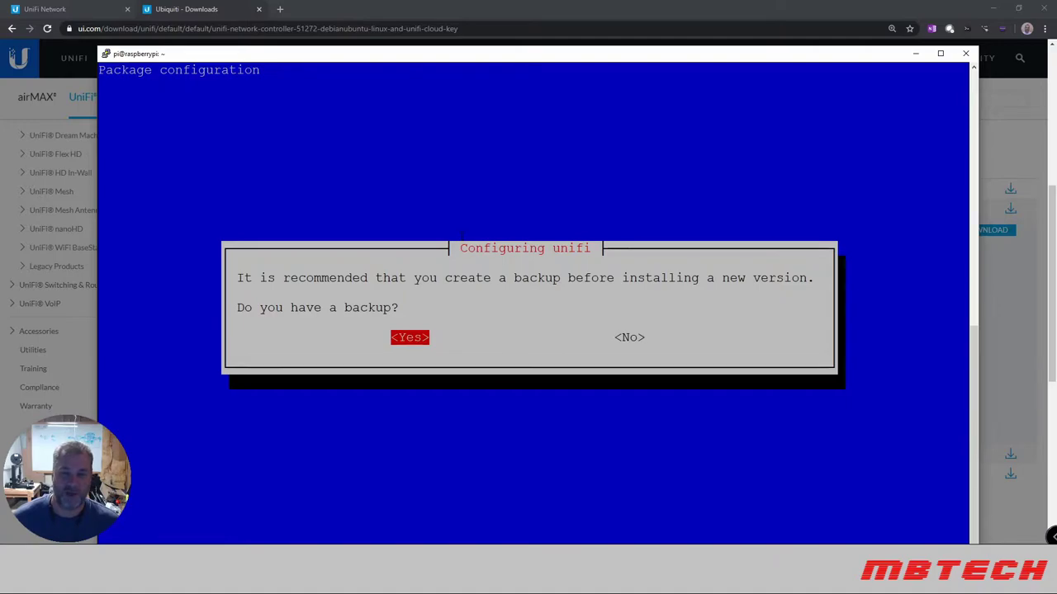
key("Return")
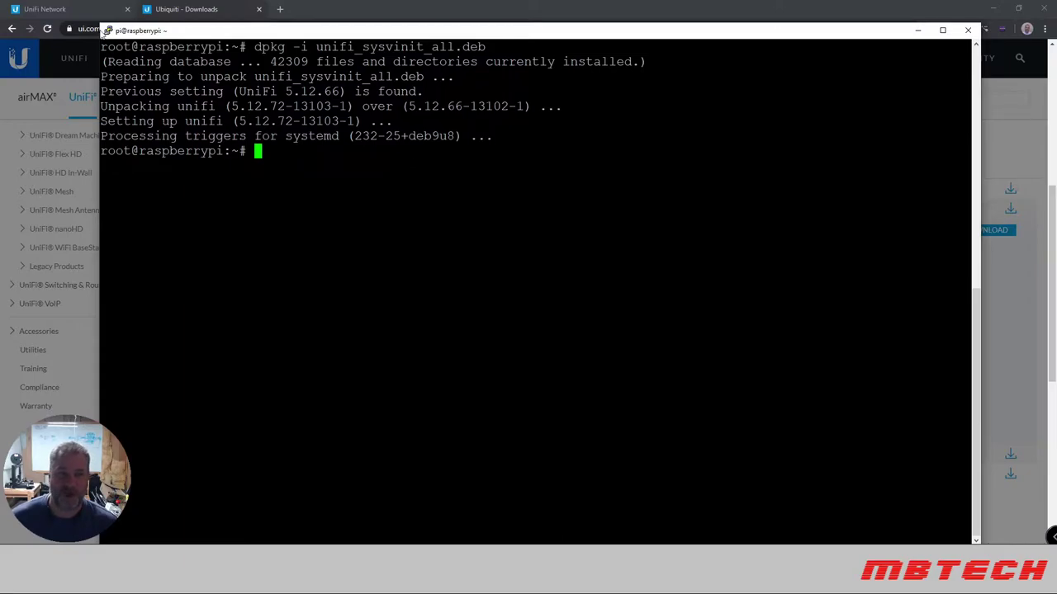
Reload the UniFi page and log back in with the account username and password.
left_click(63, 11)
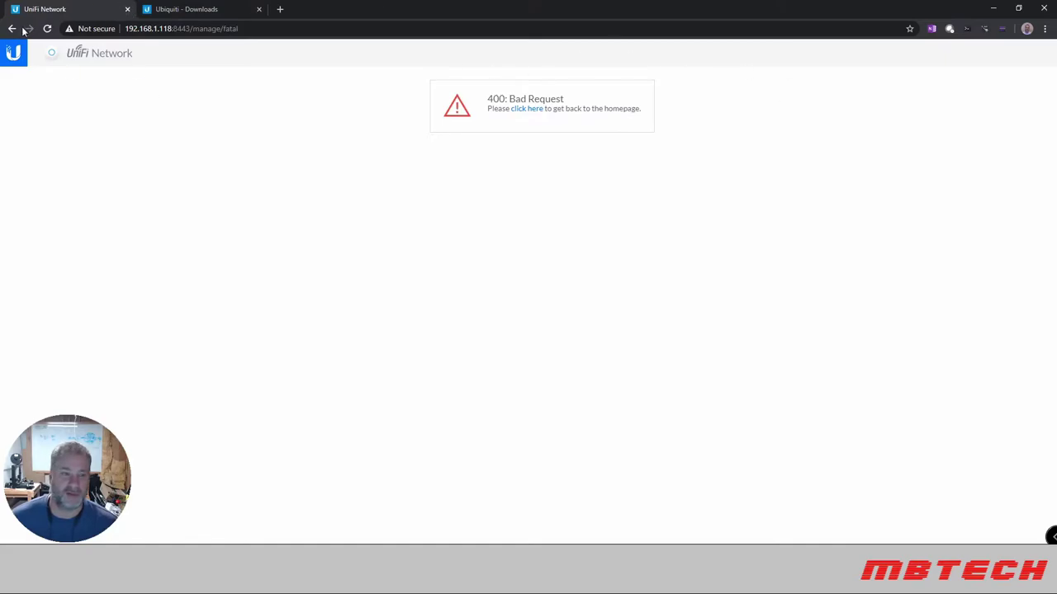
left_click(47, 28)
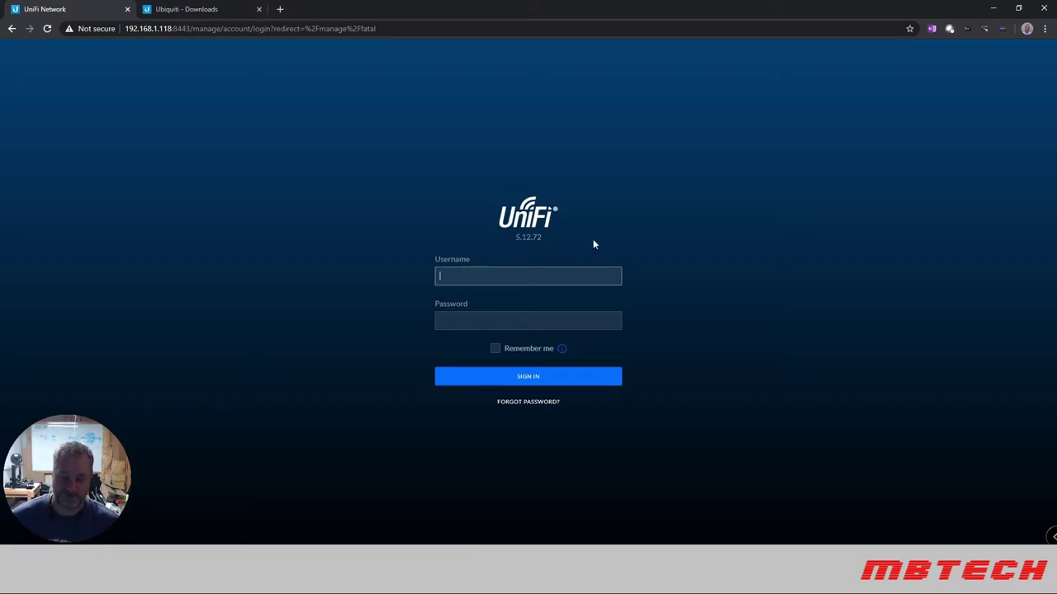
type("mbingham")
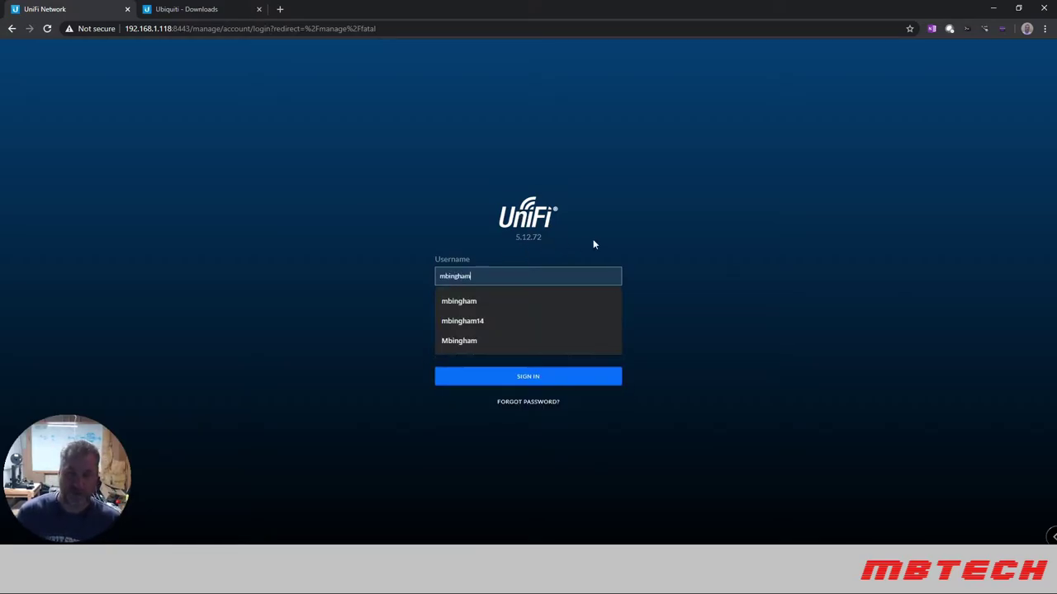
key("Tab")
type("••••••••••••")
key("Return")
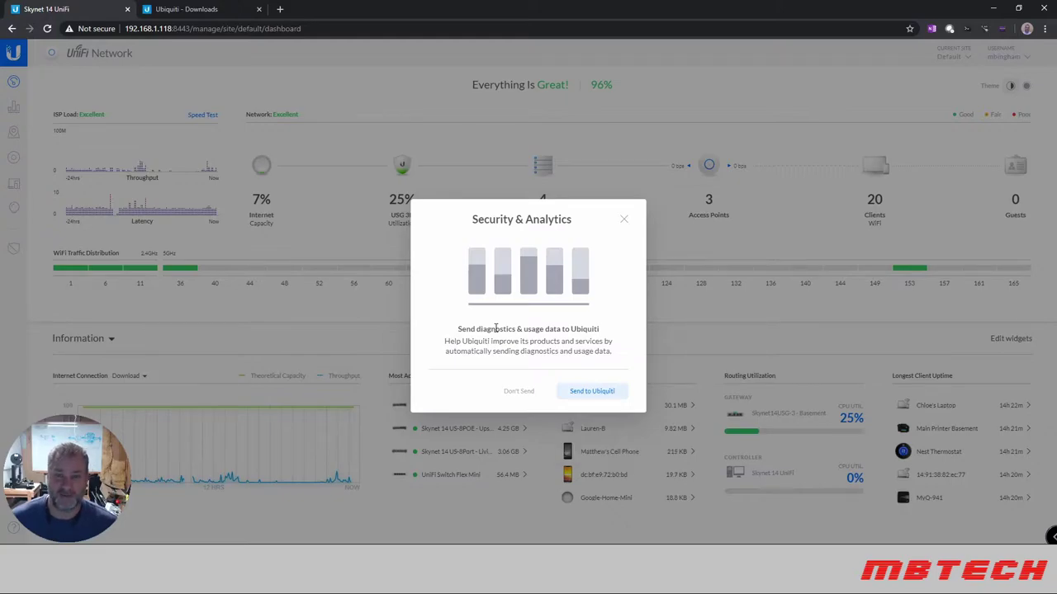
Choose Don't Send for diagnostics data and return to the Devices list.
left_click(516, 391)
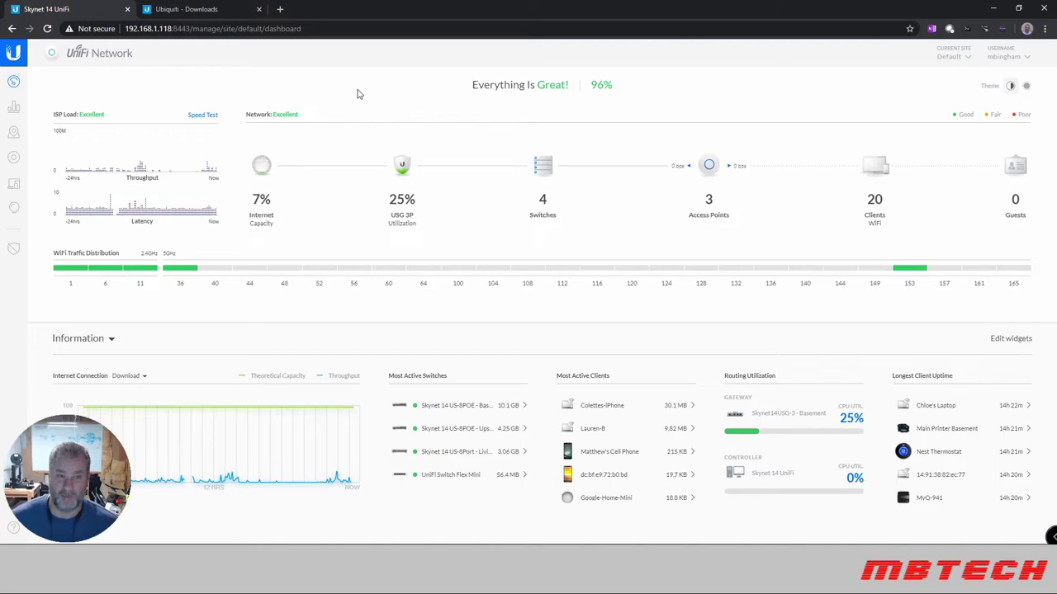
left_click(13, 157)
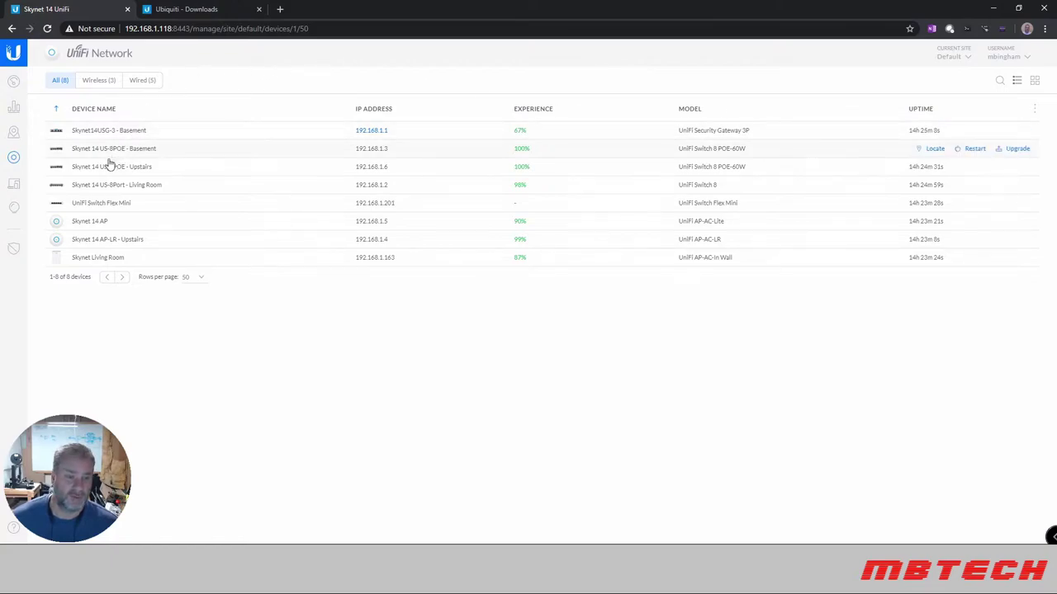
Open the Skynet 14 AP-LR - Upstairs details and view its 4 connected clients.
left_click(95, 239)
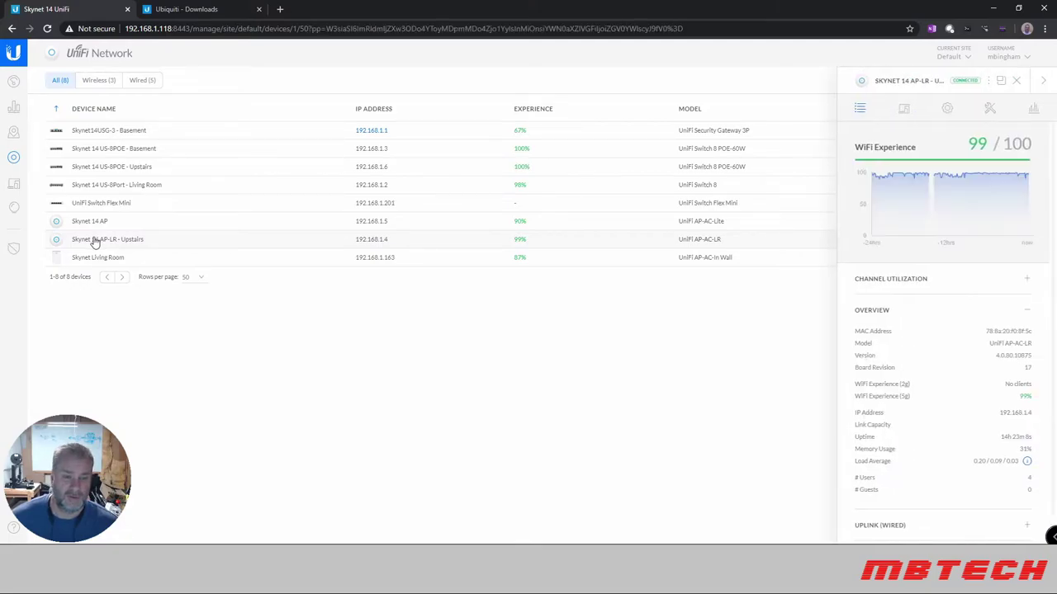
left_click(1043, 80)
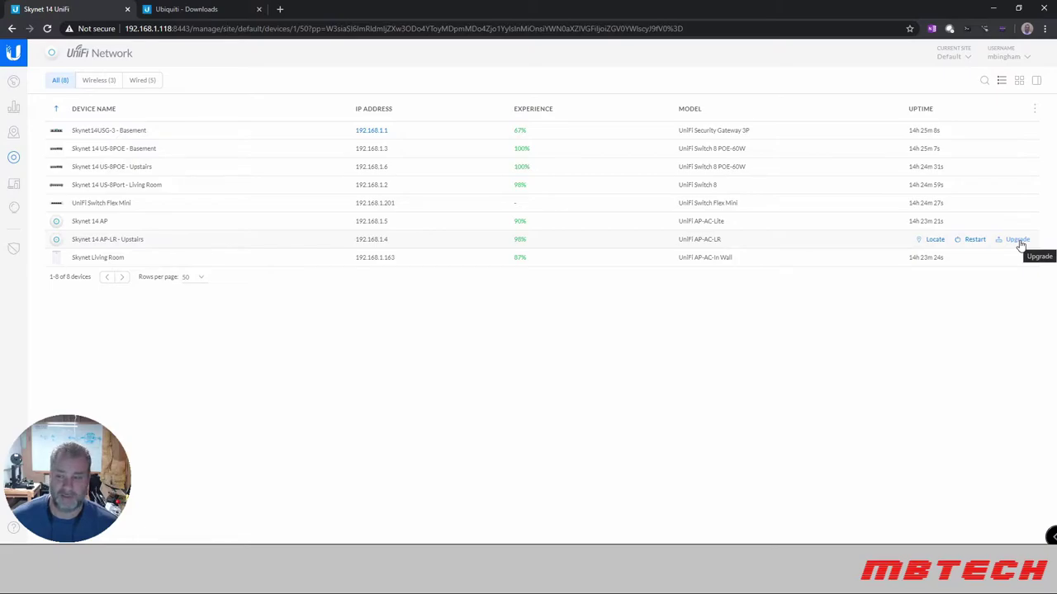
left_click(99, 240)
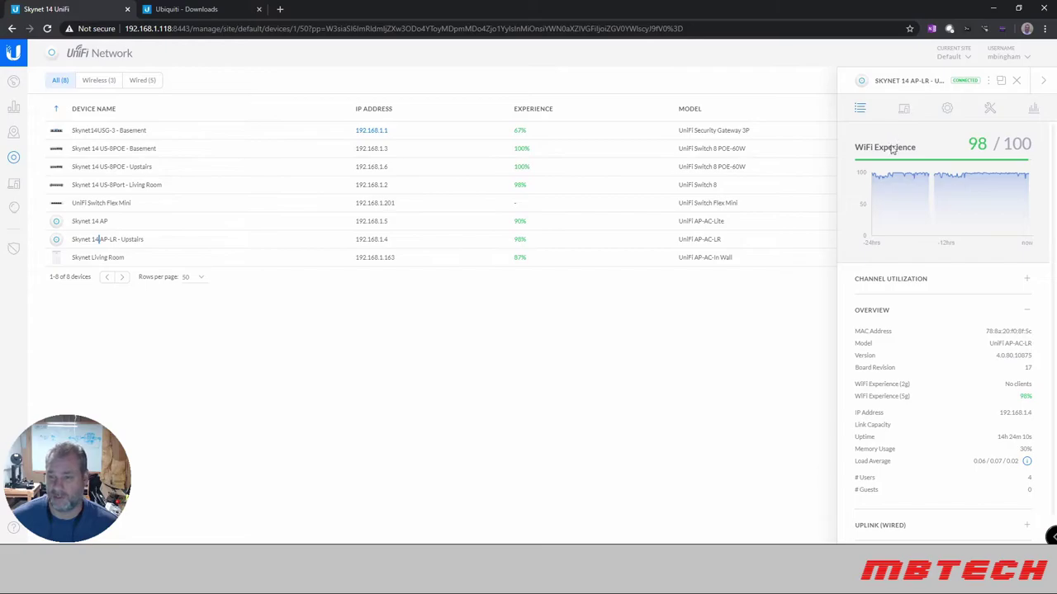
scroll(914, 444, "down", 1)
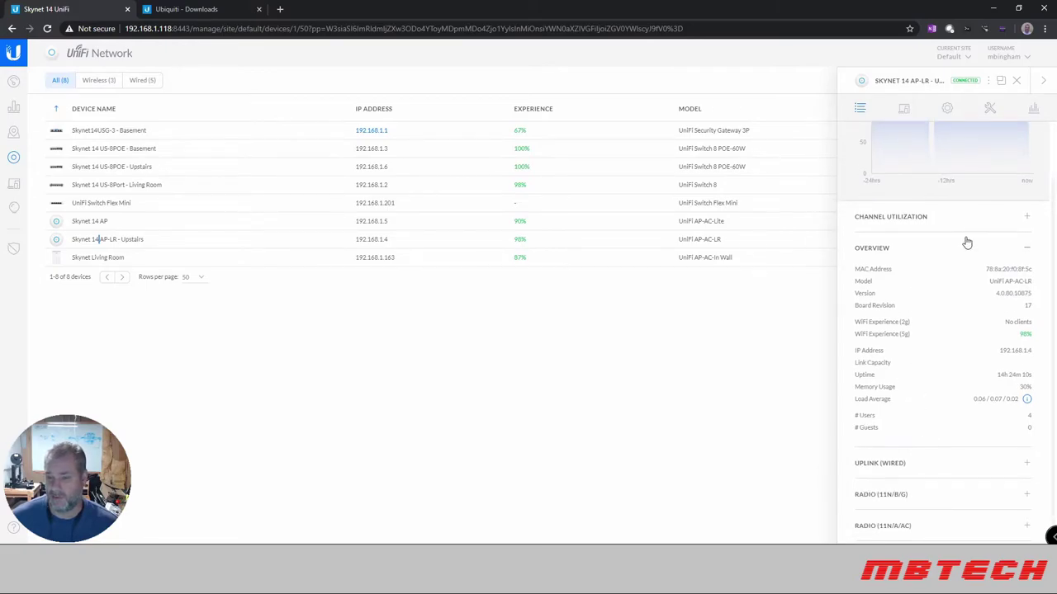
scroll(900, 252, "up", 1)
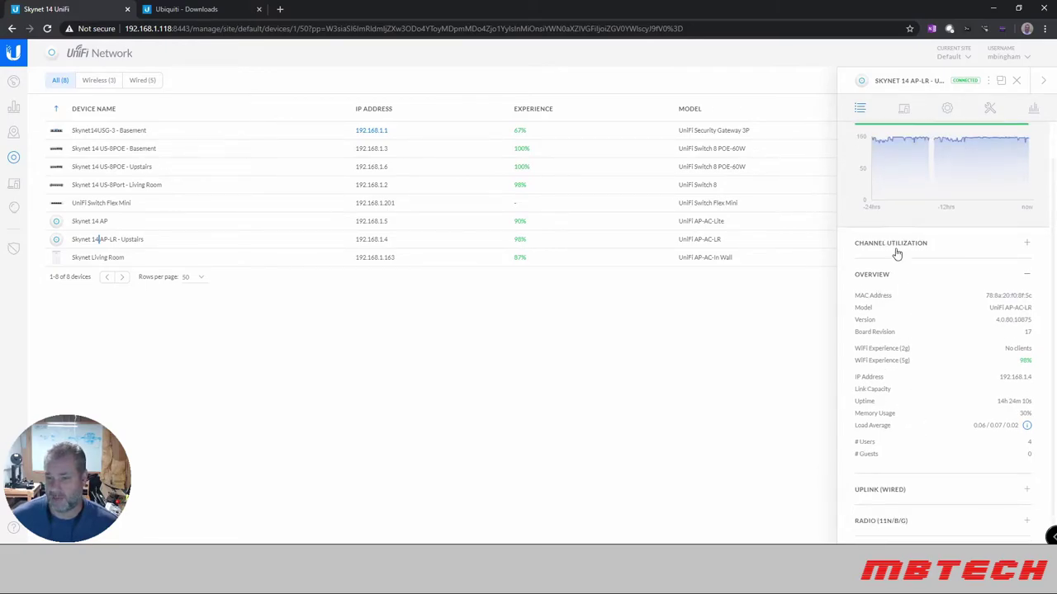
left_click(904, 111)
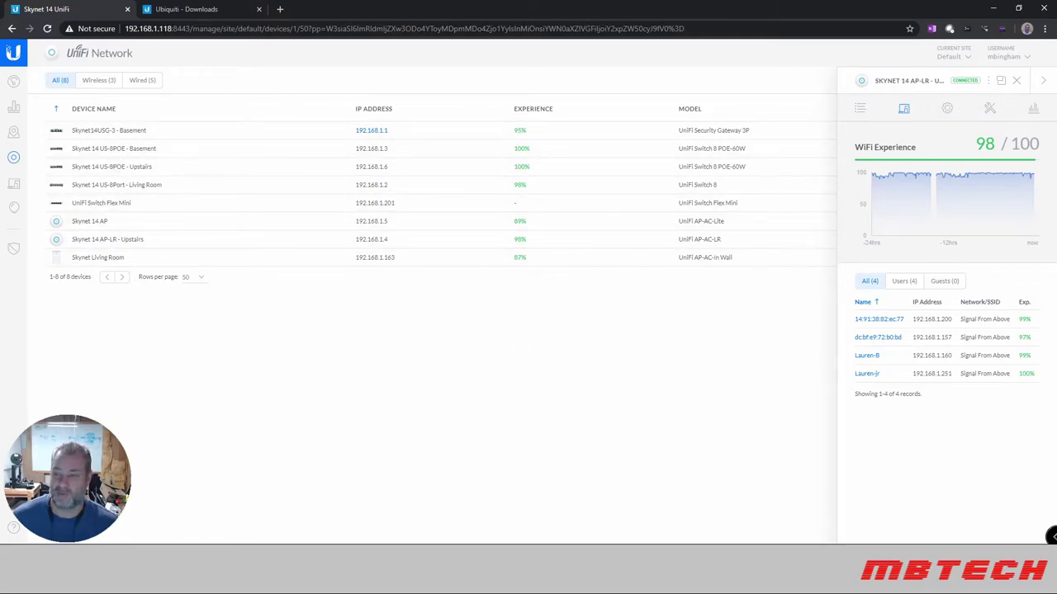
Upgrade Skynet 14 AP-LR - Upstairs firmware to 4.3.13.11253 and confirm it.
left_click(1044, 85)
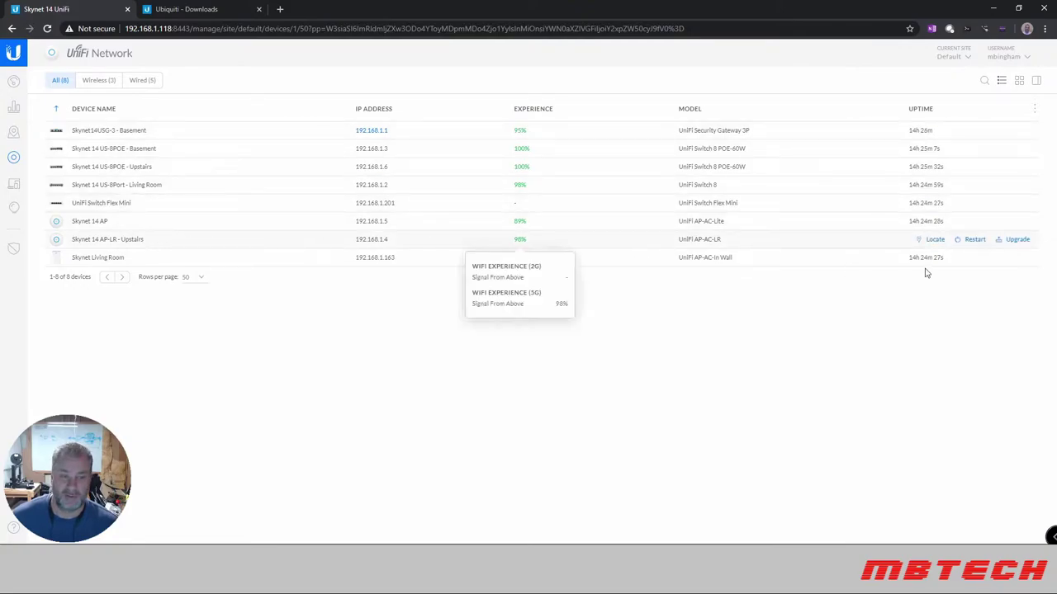
left_click(1017, 240)
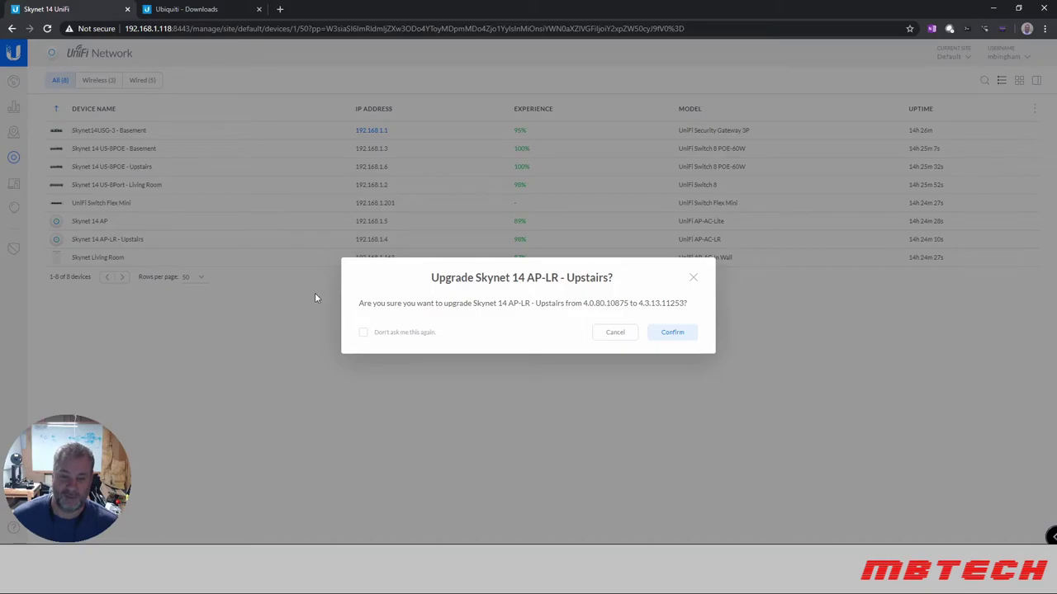
left_click(676, 333)
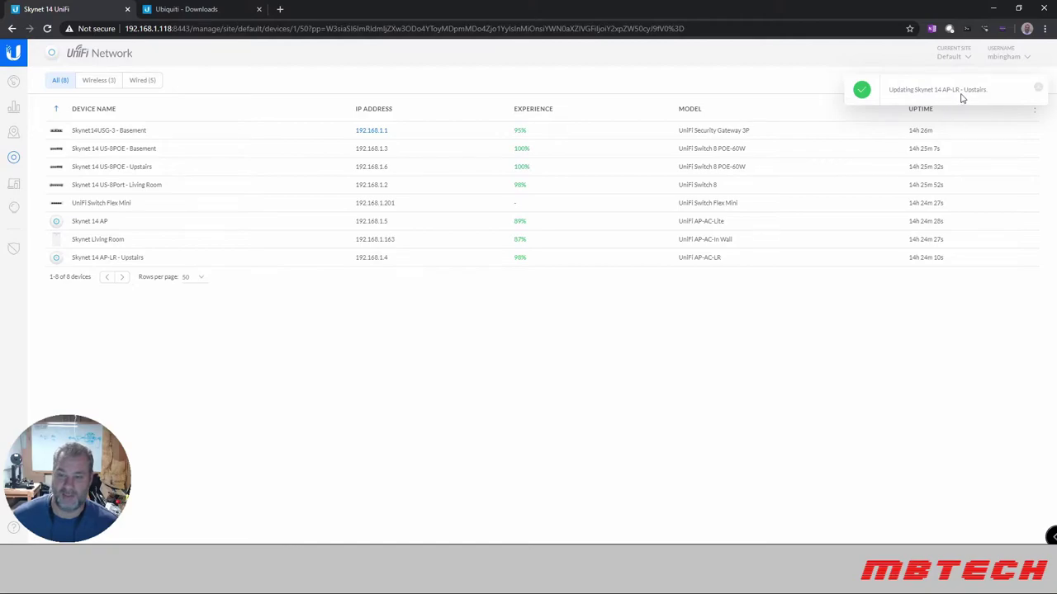
Zoom the browser page to 200% and collapse the AP-LR details panel to show all 8 devices.
left_click(912, 252)
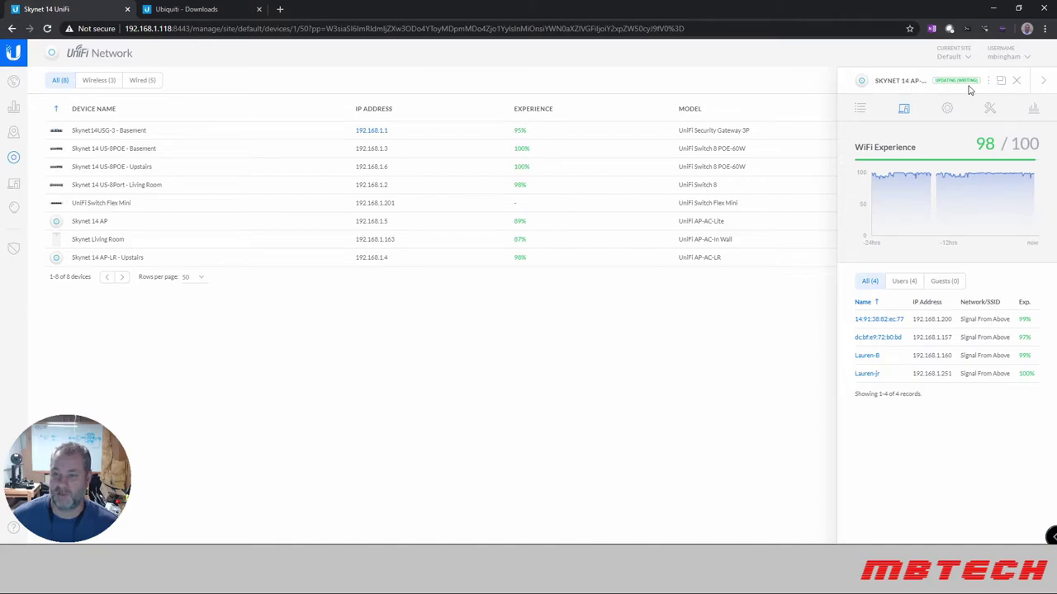
left_click(1045, 30)
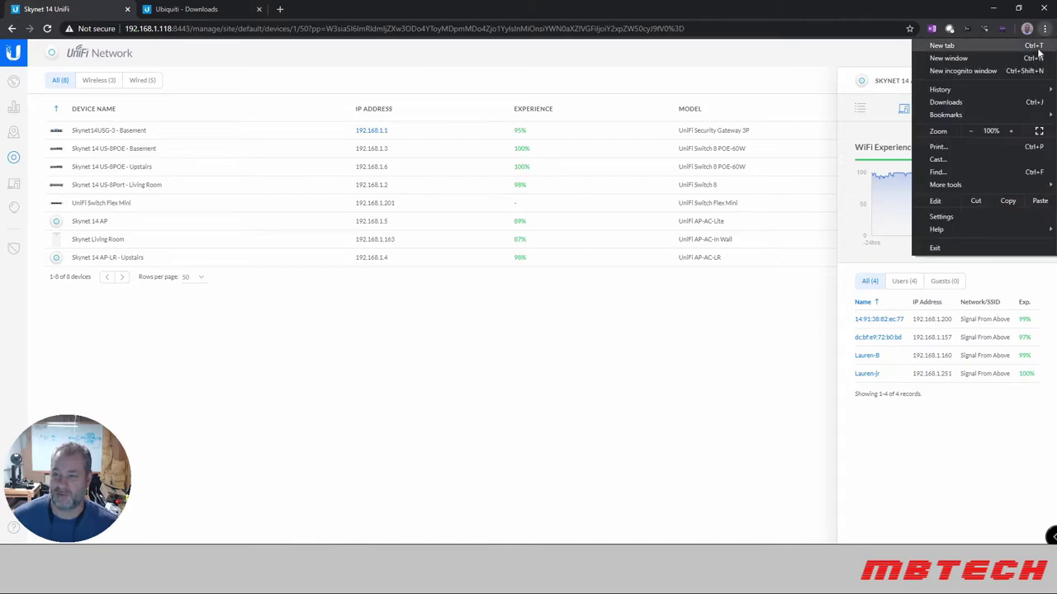
left_click(1012, 131)
left_click(1012, 132)
left_click(1012, 131)
left_click(1012, 132)
left_click(1012, 131)
left_click(766, 77)
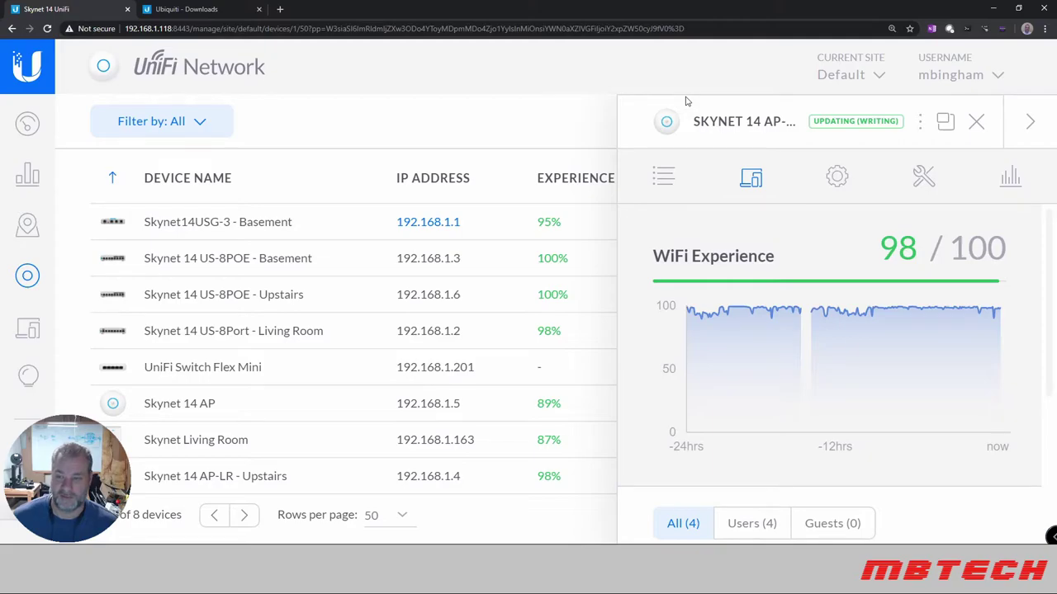
scroll(845, 300, "down", 2)
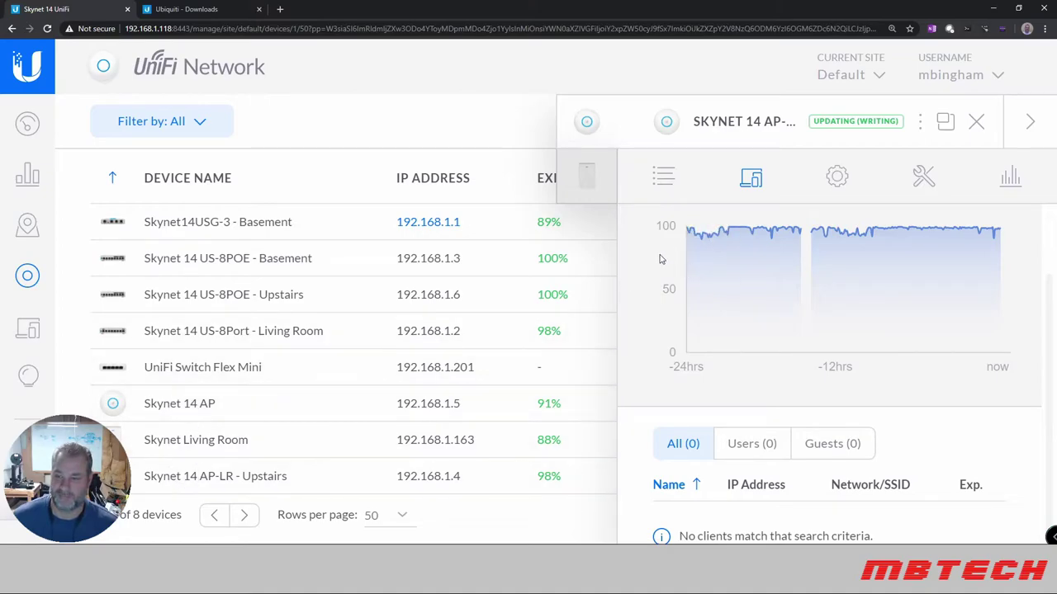
left_click(1030, 124)
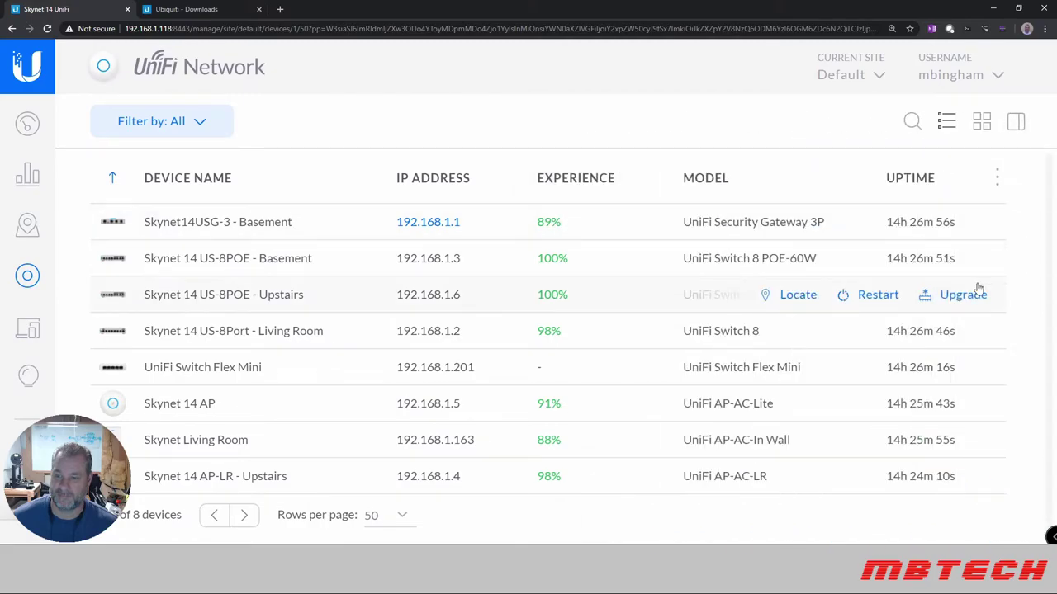
Scroll the Skynet 14 AP-LR - Upstairs details to confirm it shows Connected with 99/100 WiFi Experience.
scroll(995, 355, "down", 1)
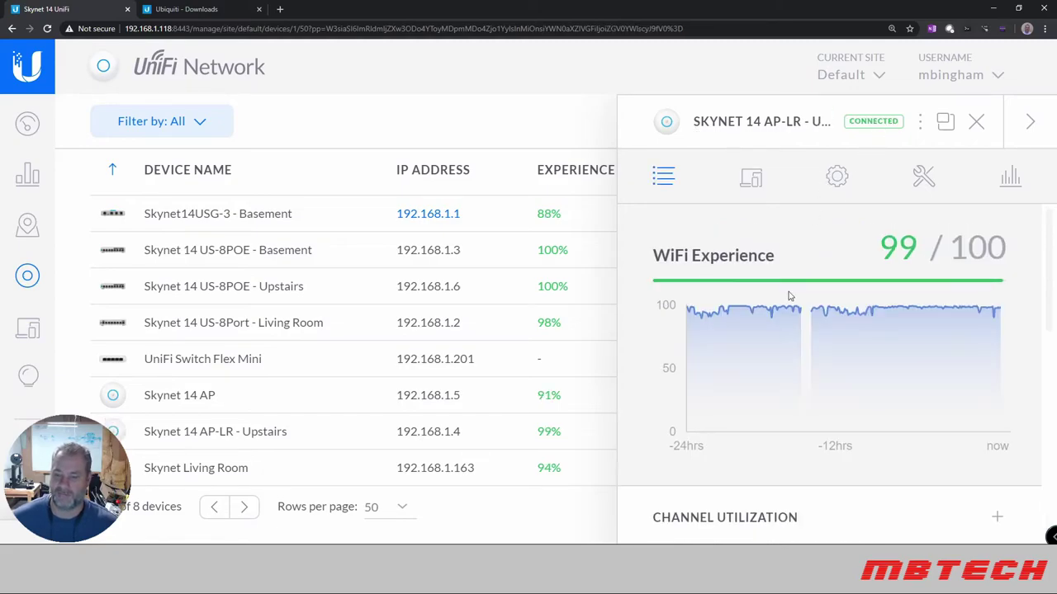
Check the AP-LR Upstairs Overview version reads 4.3.13.11253, then collapse the details panel.
scroll(788, 297, "down", 5)
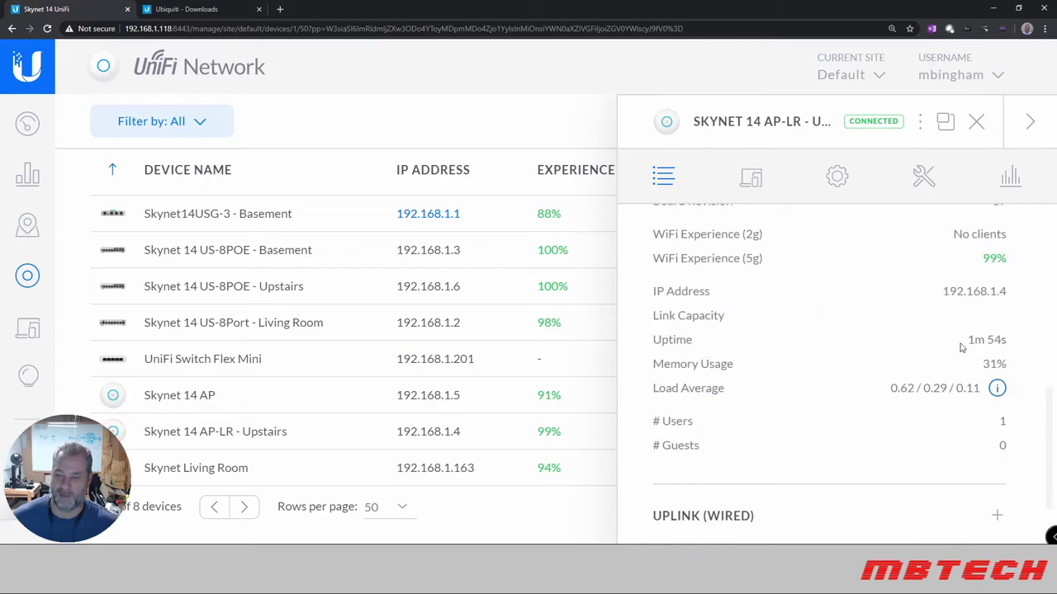
scroll(901, 334, "up", 1)
scroll(900, 335, "up", 6)
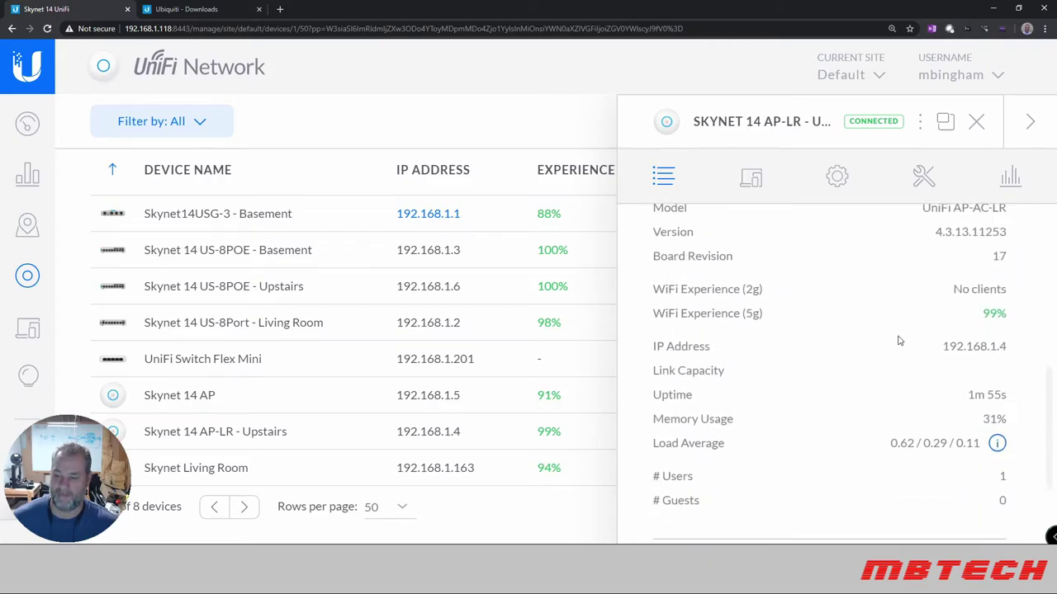
left_click(1029, 122)
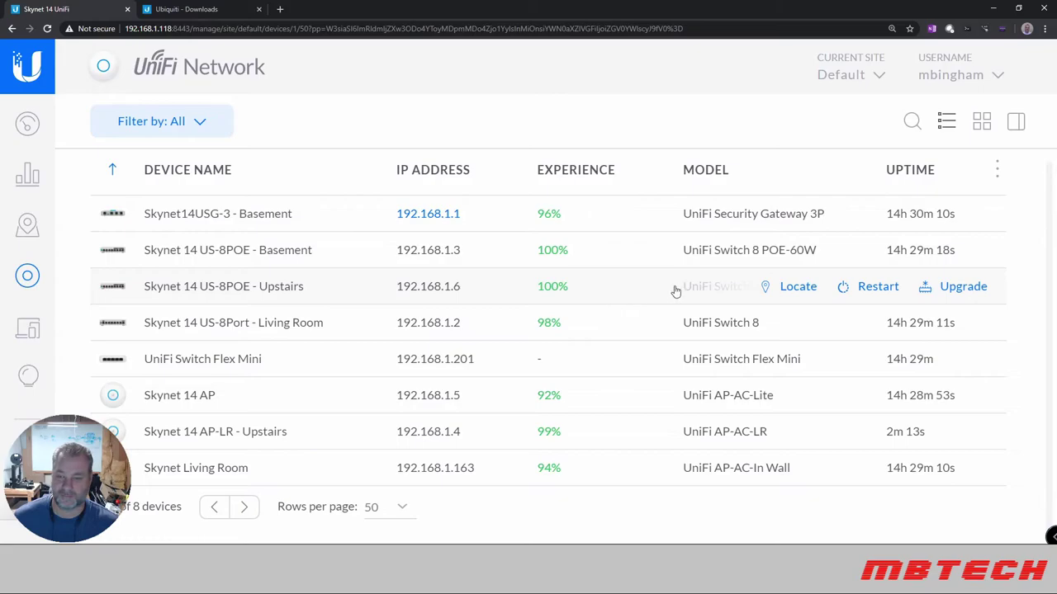
Upgrade Skynet 14 US-8POE - Upstairs firmware to 4.3.13.11253 and check its upgrade status.
left_click(970, 289)
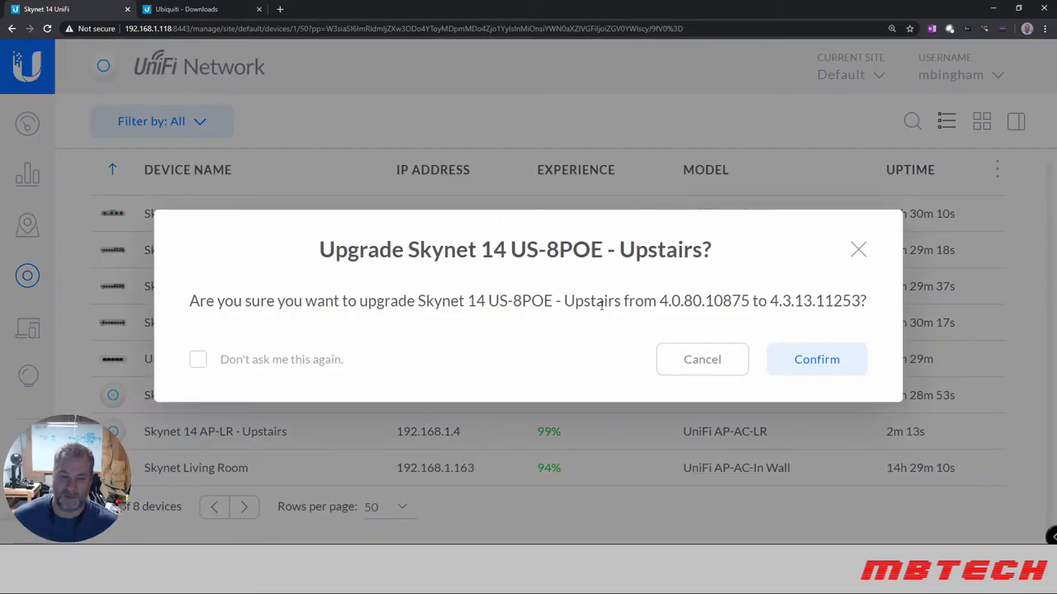
left_click(851, 369)
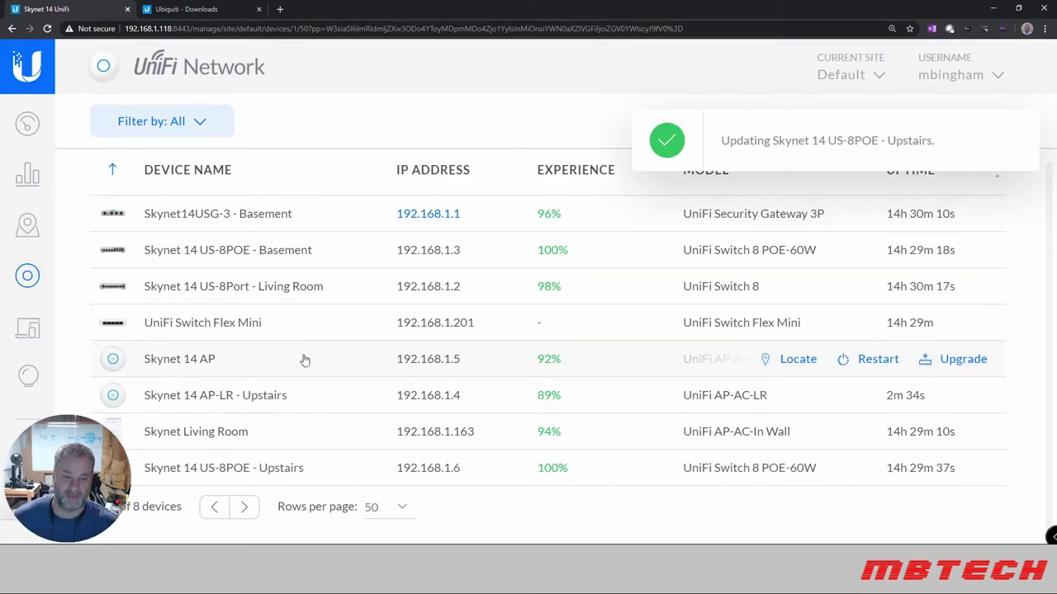
left_click(225, 469)
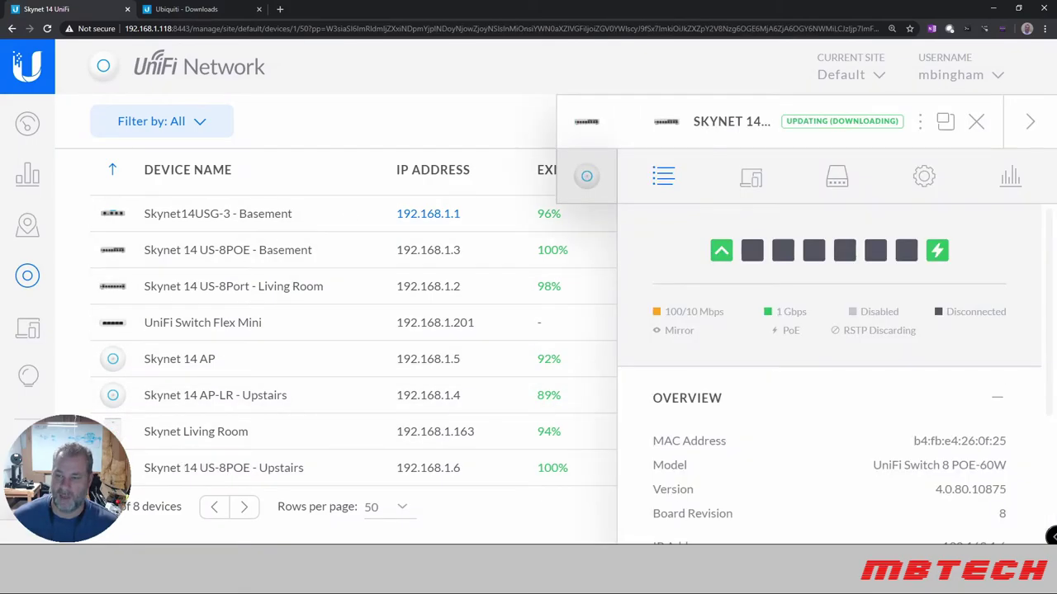
left_click(1030, 124)
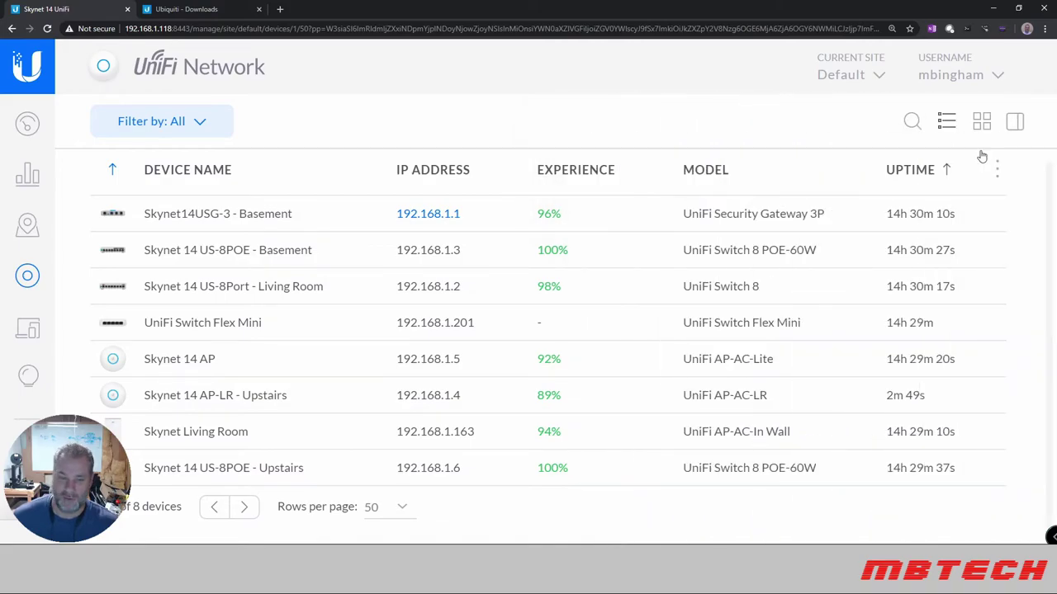
left_click(202, 328)
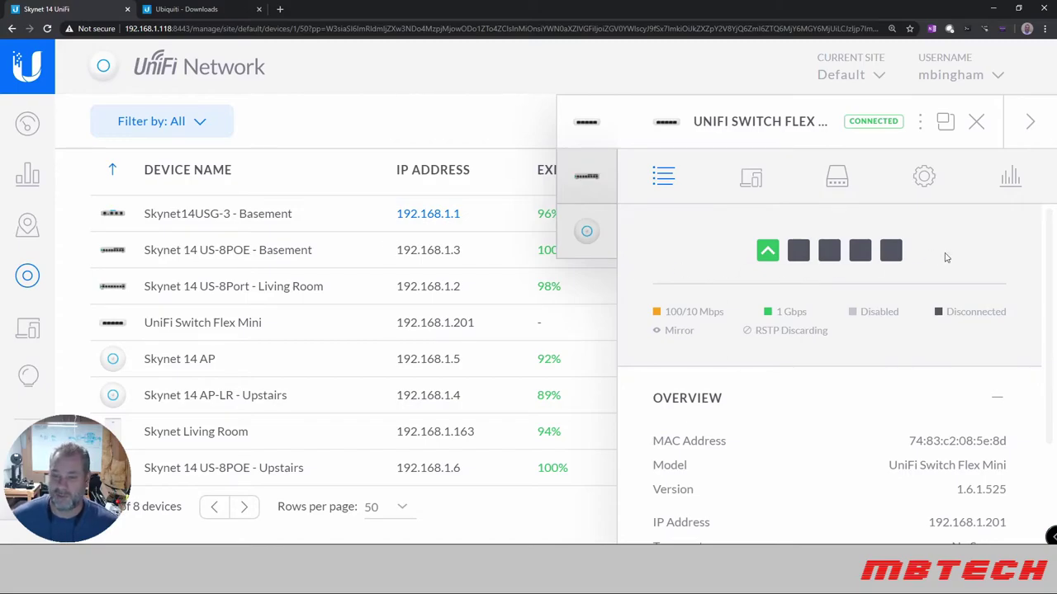
mouse_move(797, 252)
mouse_move(766, 259)
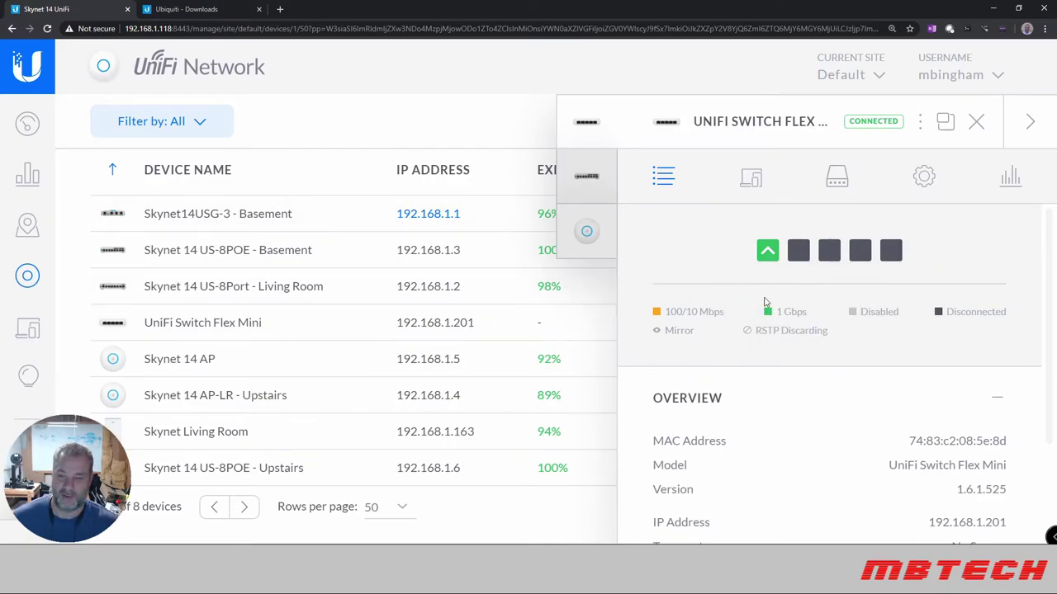
Back in the device list, start and confirm the UniFi Switch Flex Mini firmware upgrade.
left_click(1030, 123)
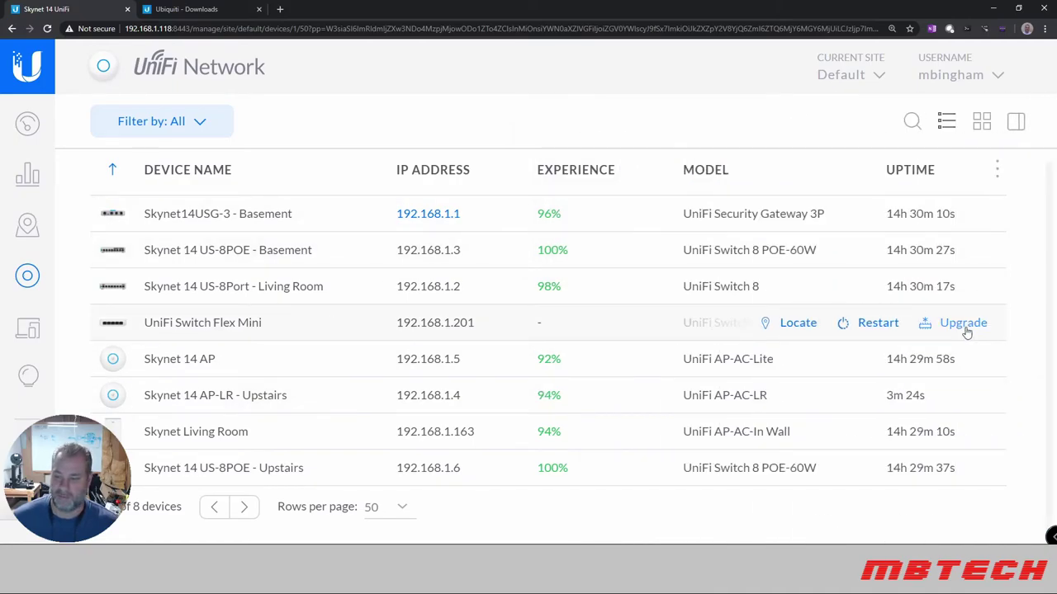
left_click(962, 323)
left_click(807, 364)
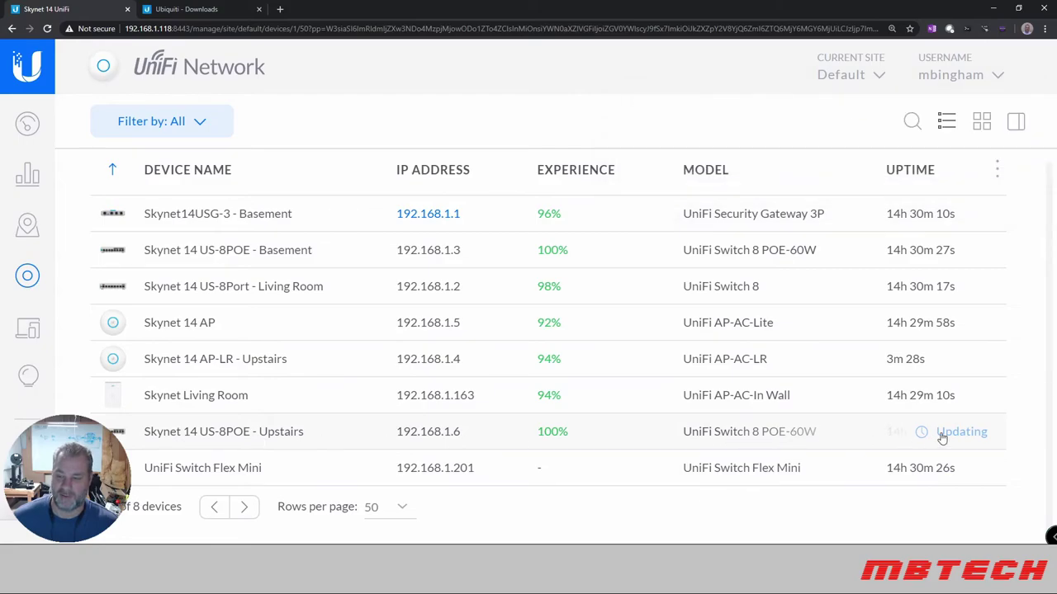
Monitor upgrade progress by switching details between US-8POE Upstairs, AP-LR Upstairs and Flex Mini.
left_click(189, 435)
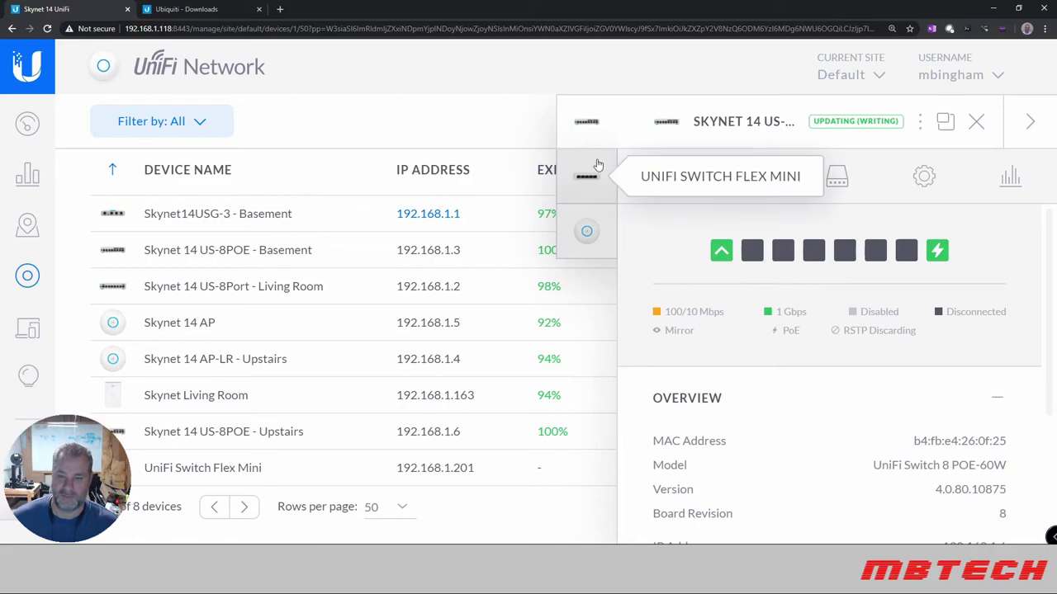
left_click(586, 231)
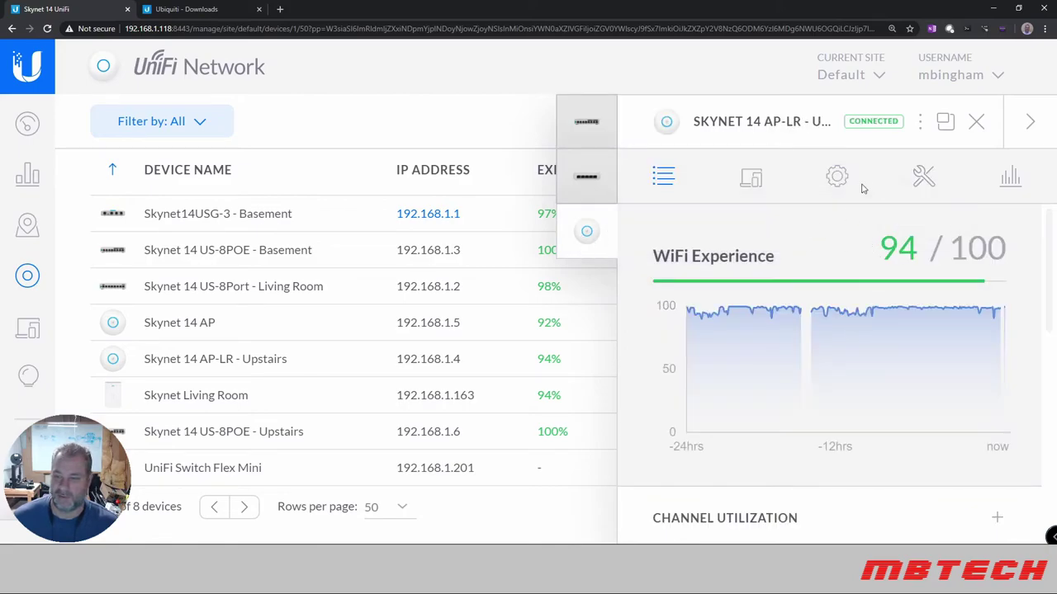
left_click(977, 121)
left_click(578, 180)
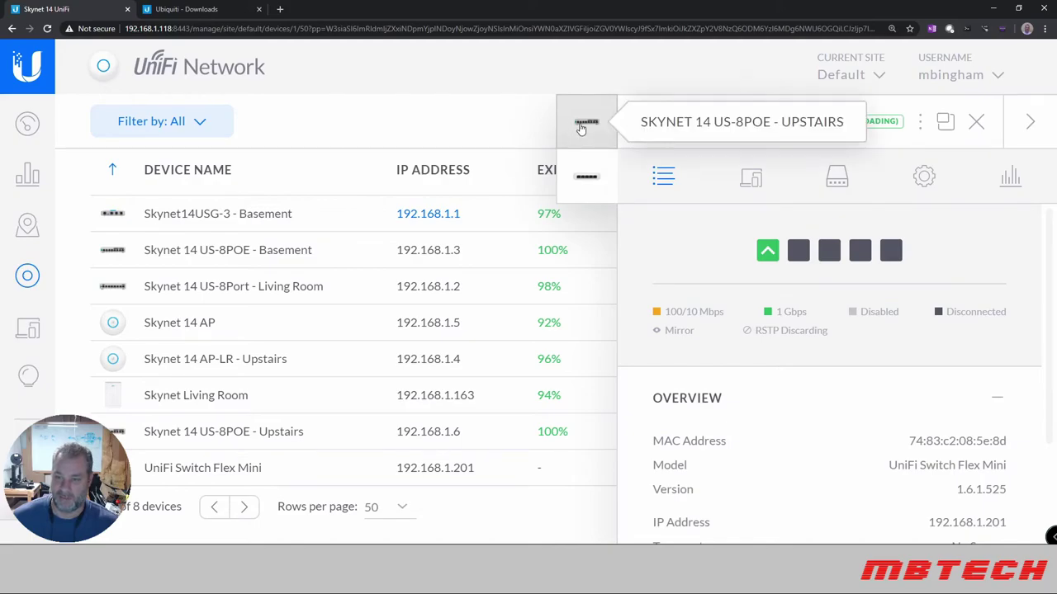
left_click(582, 128)
left_click(578, 187)
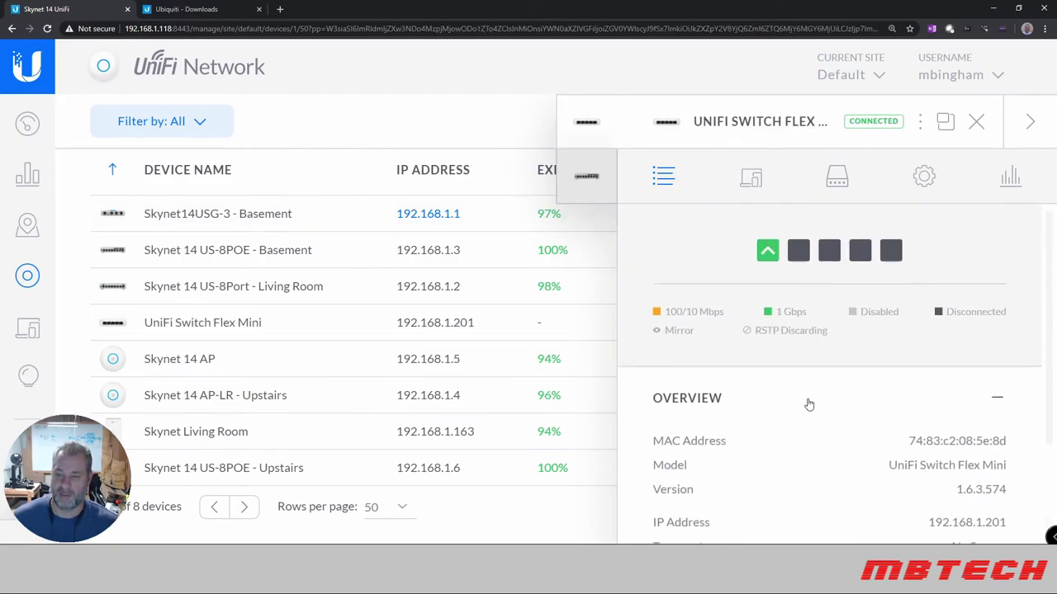
Show US-8POE - Upstairs details, now Connected on firmware 4.3.13.11253.
left_click(587, 171)
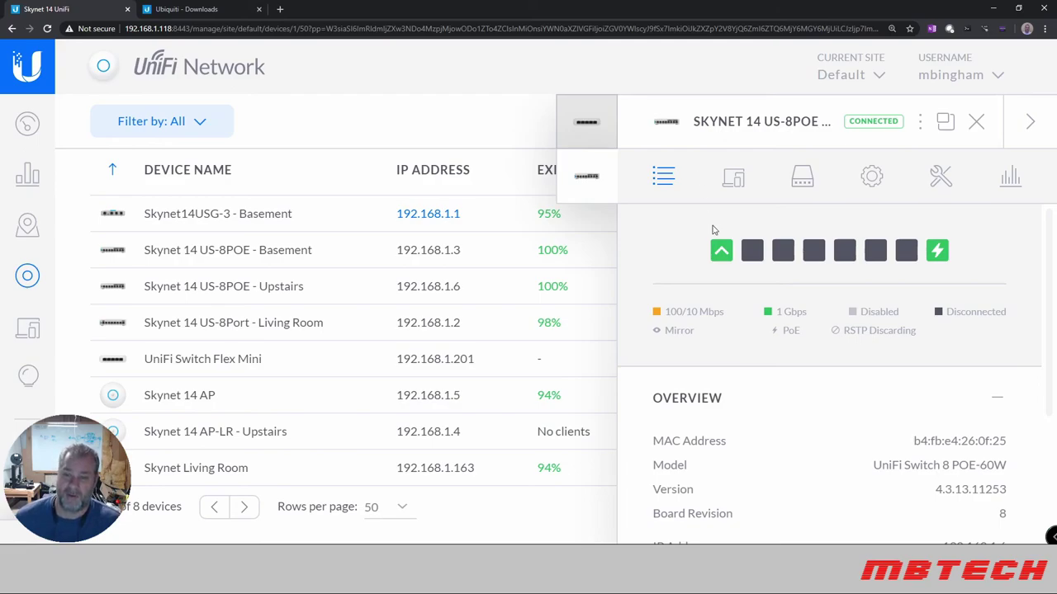
View the Flex Mini details, then collapse the panel to review the full device list.
left_click(598, 128)
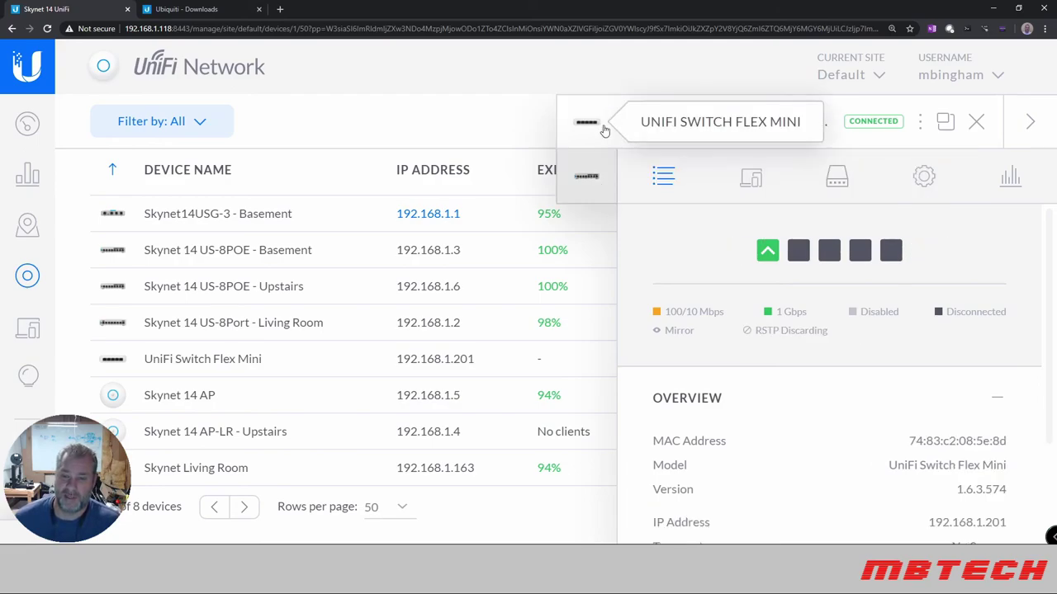
left_click(1029, 124)
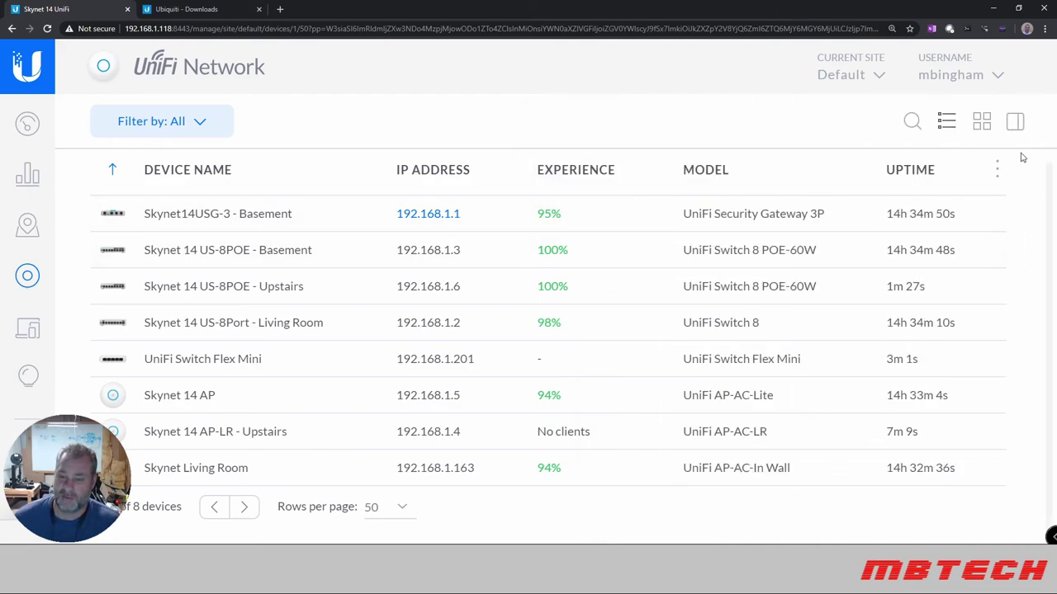
mouse_move(890, 231)
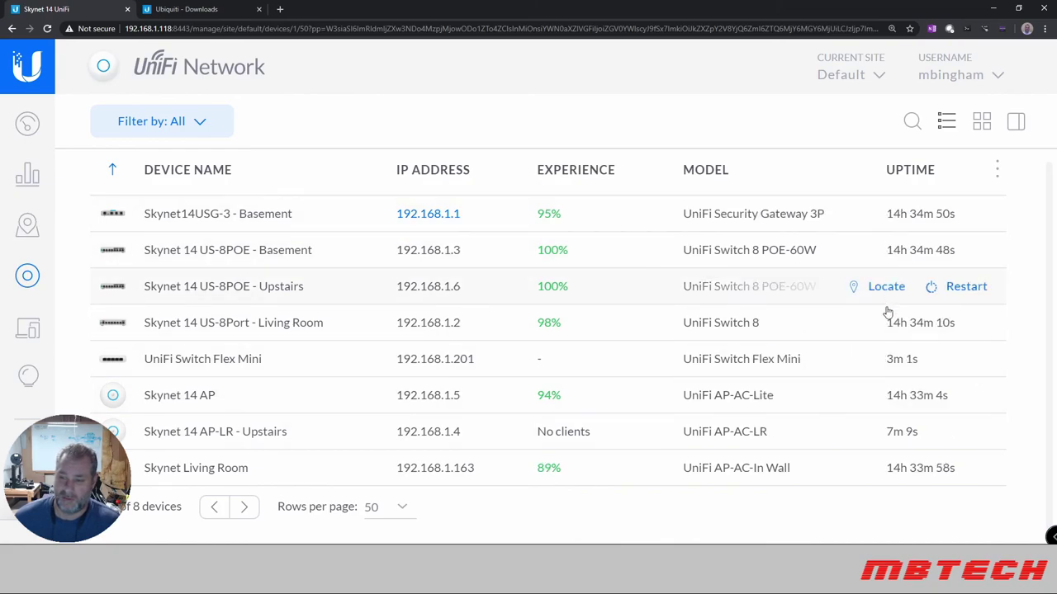
mouse_move(891, 295)
mouse_move(881, 363)
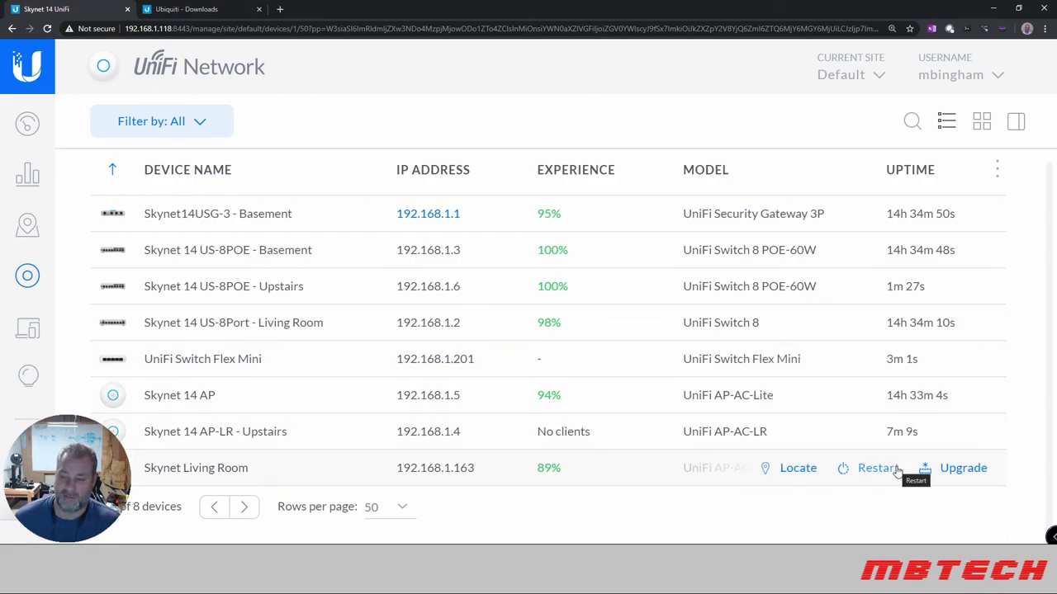
mouse_move(900, 438)
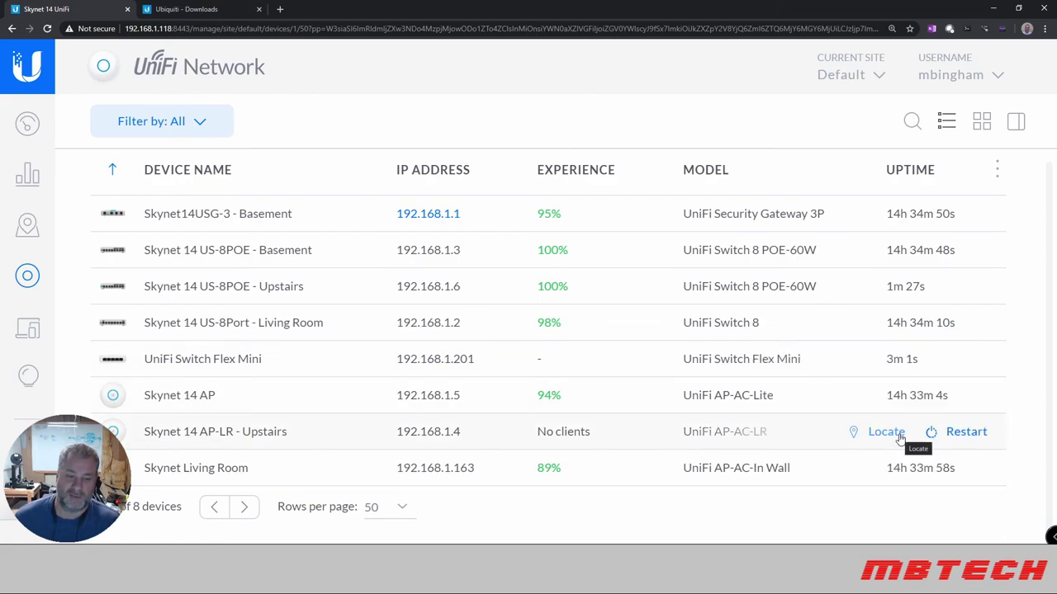